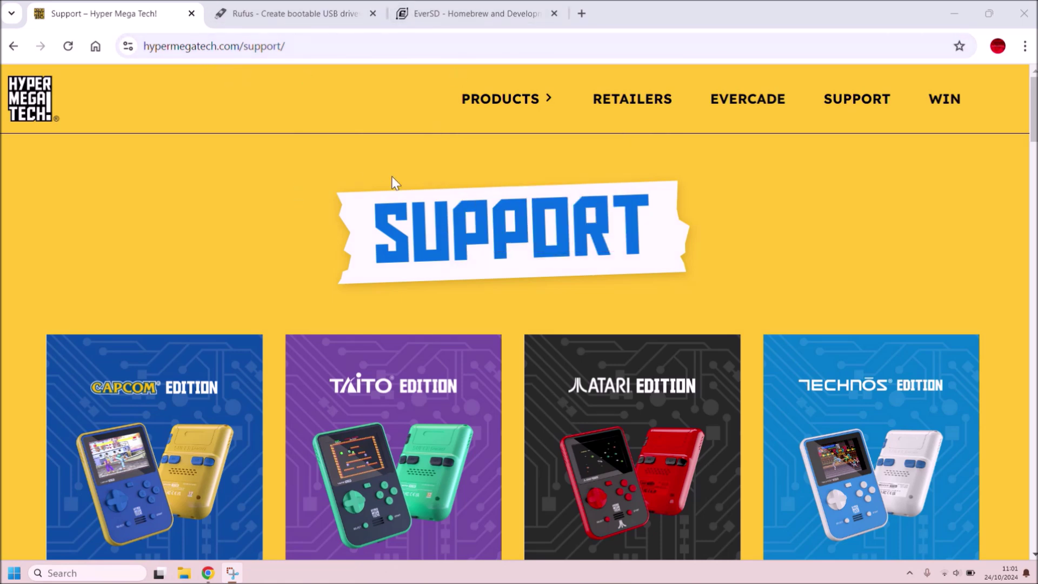
Step: Reload the Hyper Mega Tech support page, scroll to the Updater downloads, then go to EverSD
left_click(853, 102)
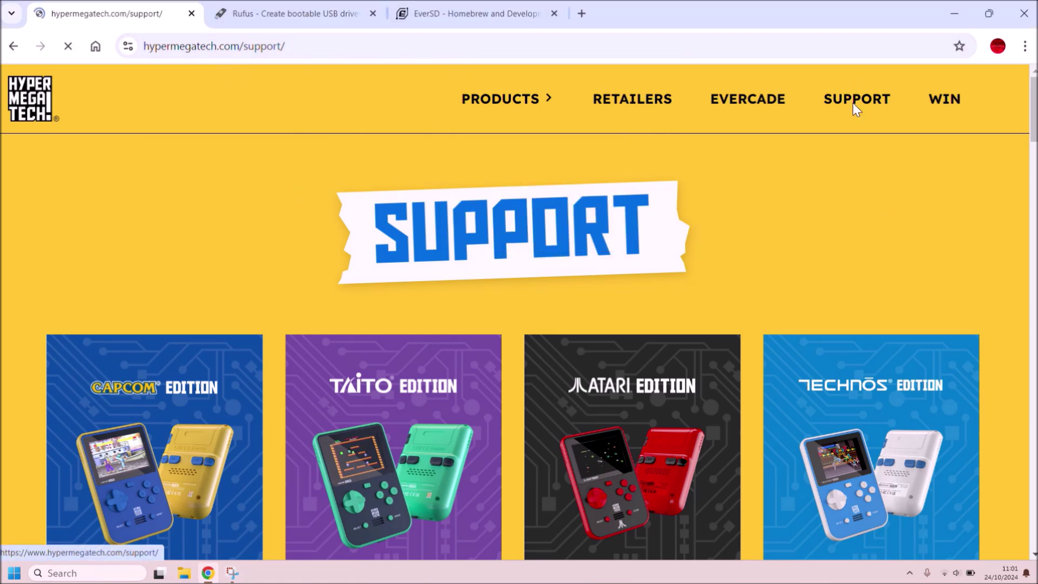
scroll(246, 280, "down", 1)
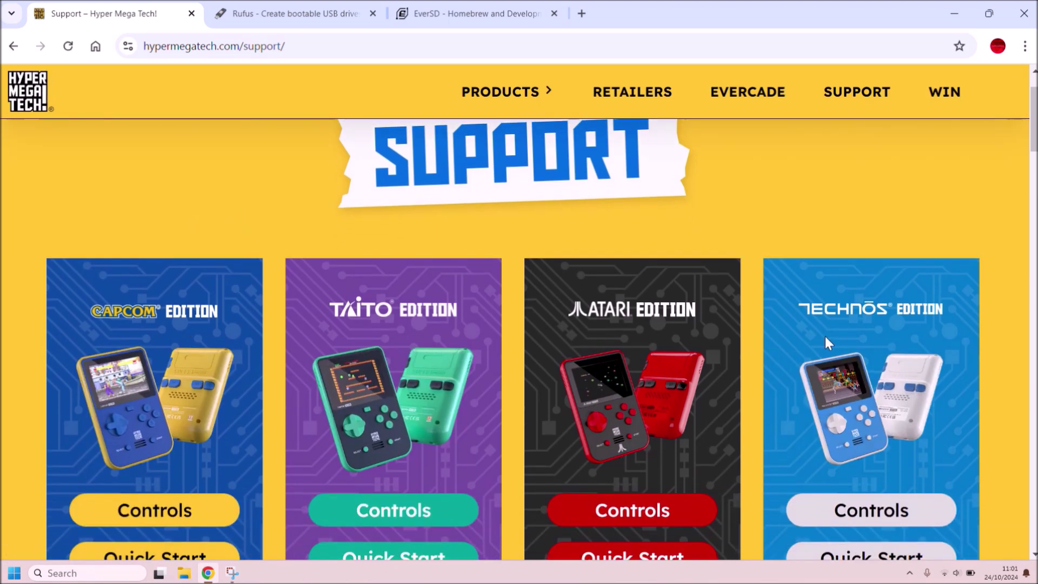
scroll(110, 310, "down", 1)
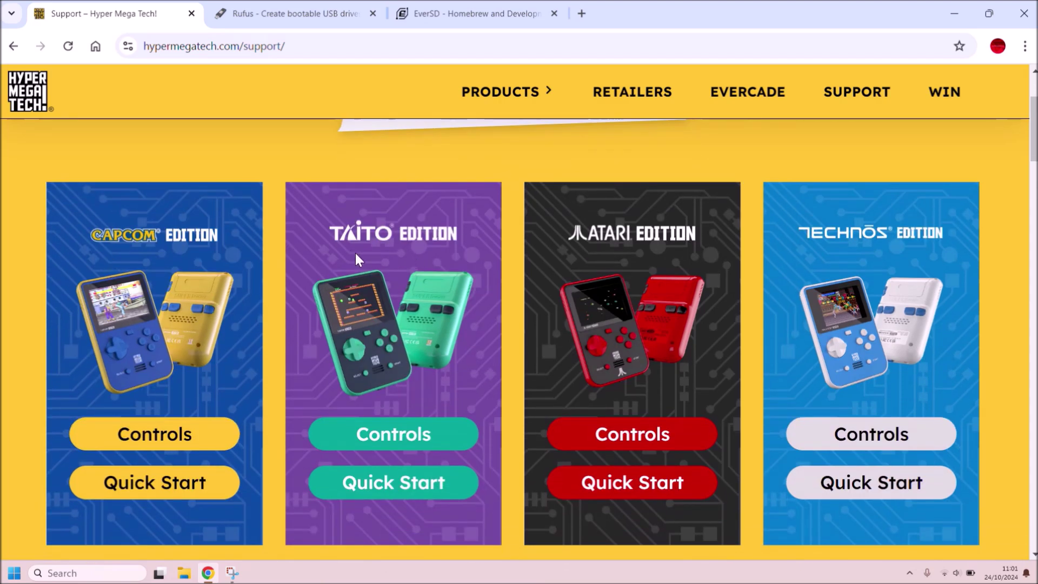
scroll(355, 254, "down", 4)
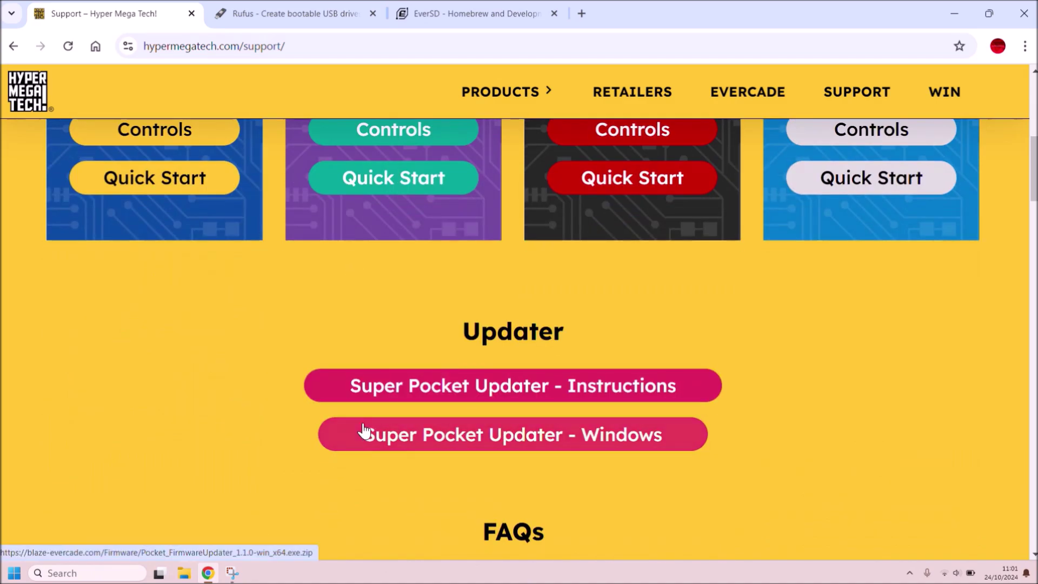
scroll(675, 436, "up", 4)
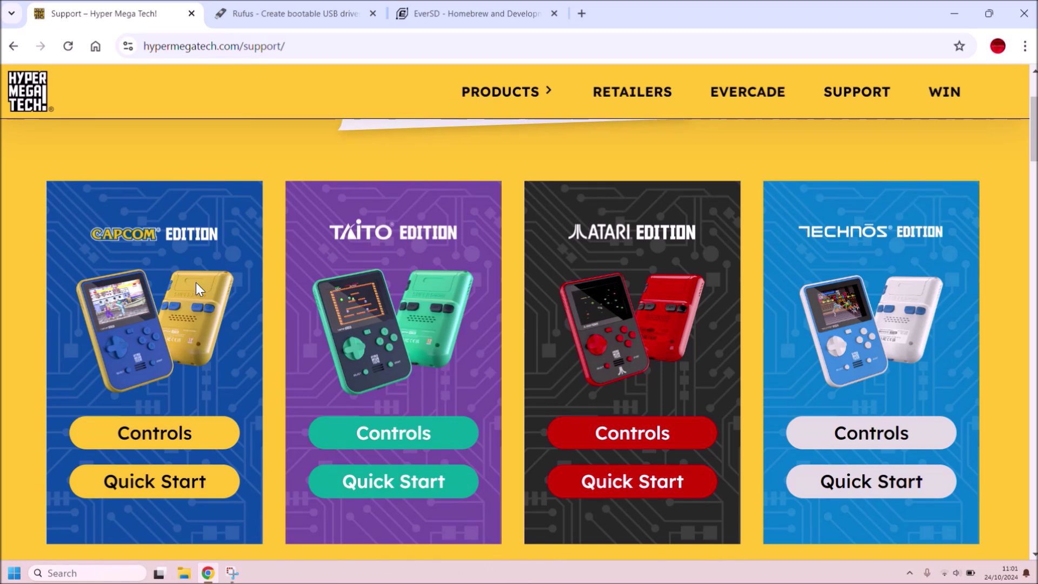
scroll(195, 278, "down", 2)
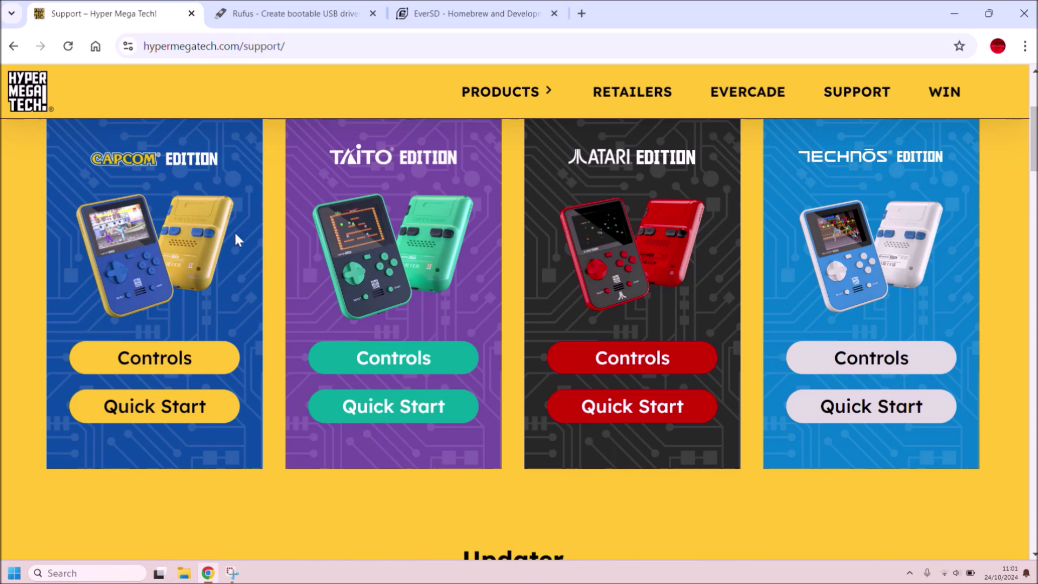
scroll(367, 254, "down", 4)
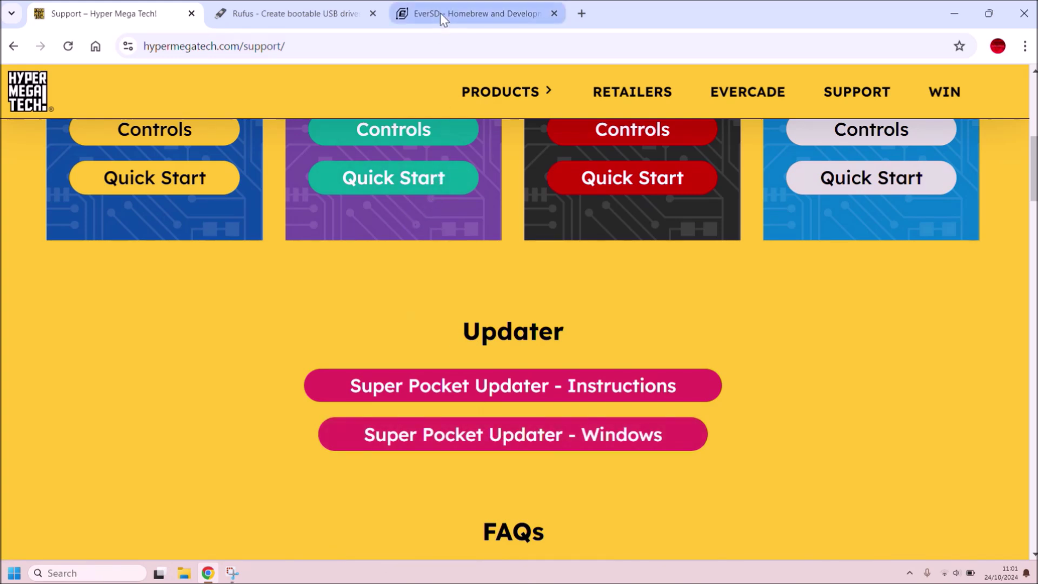
left_click(424, 13)
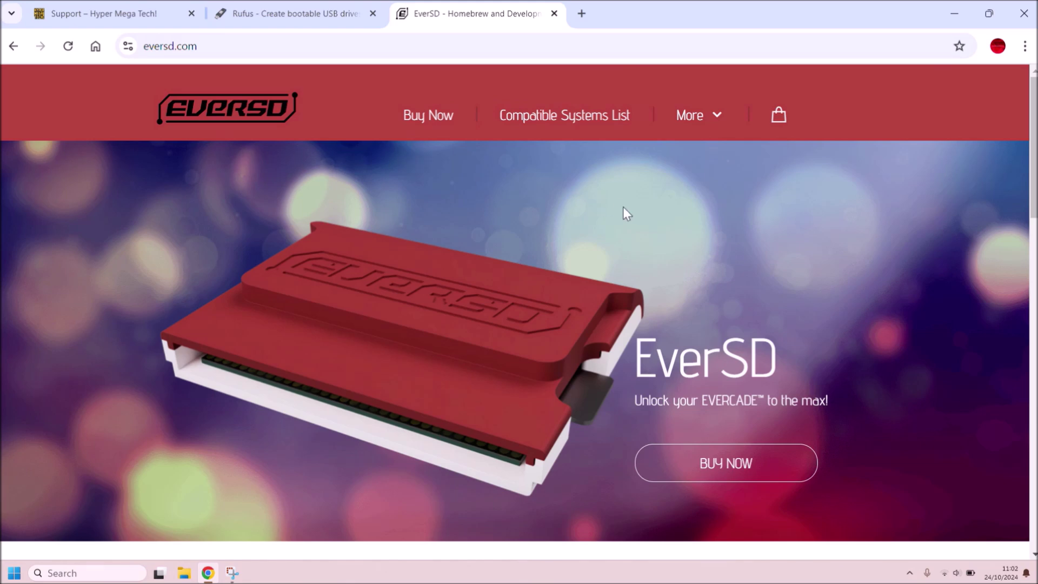
Step: Go to More > Downloads > Super Pocket and scroll past the EverLoader 2.4.0 download buttons
mouse_move(704, 132)
mouse_move(714, 153)
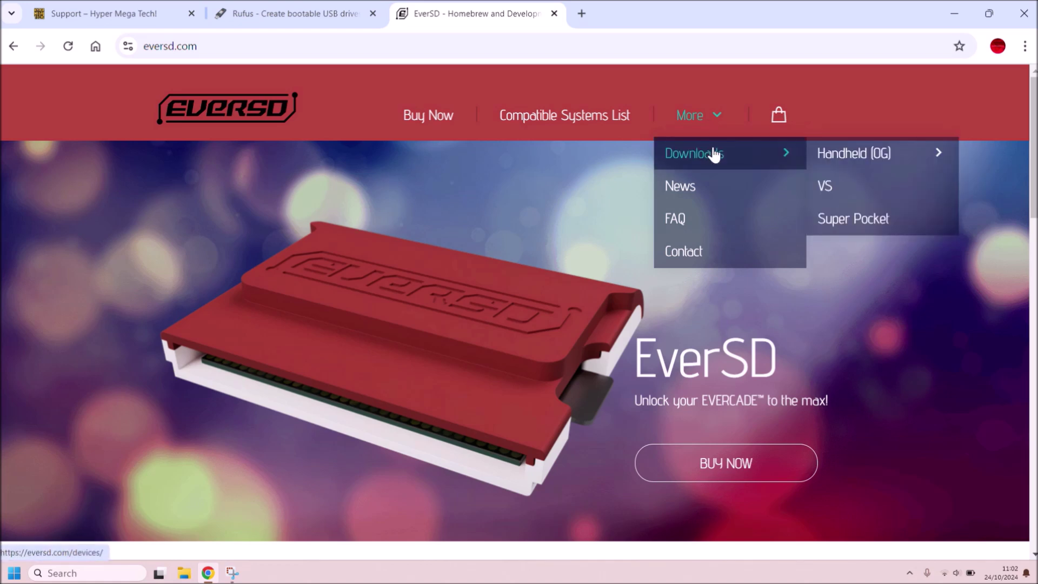
left_click(842, 217)
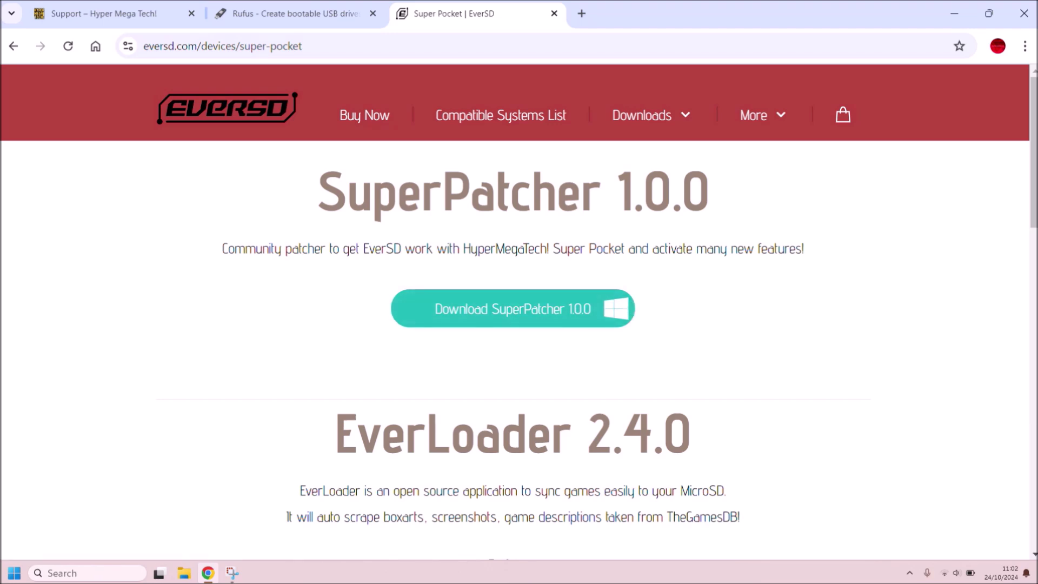
scroll(519, 313, "down", 6)
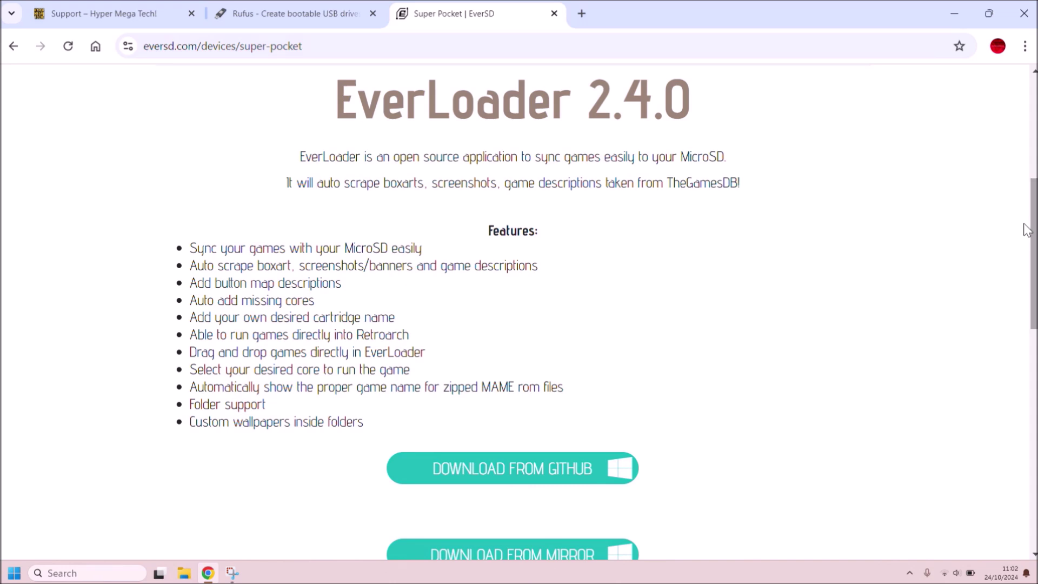
scroll(1016, 242, "down", 2)
scroll(902, 329, "down", 2)
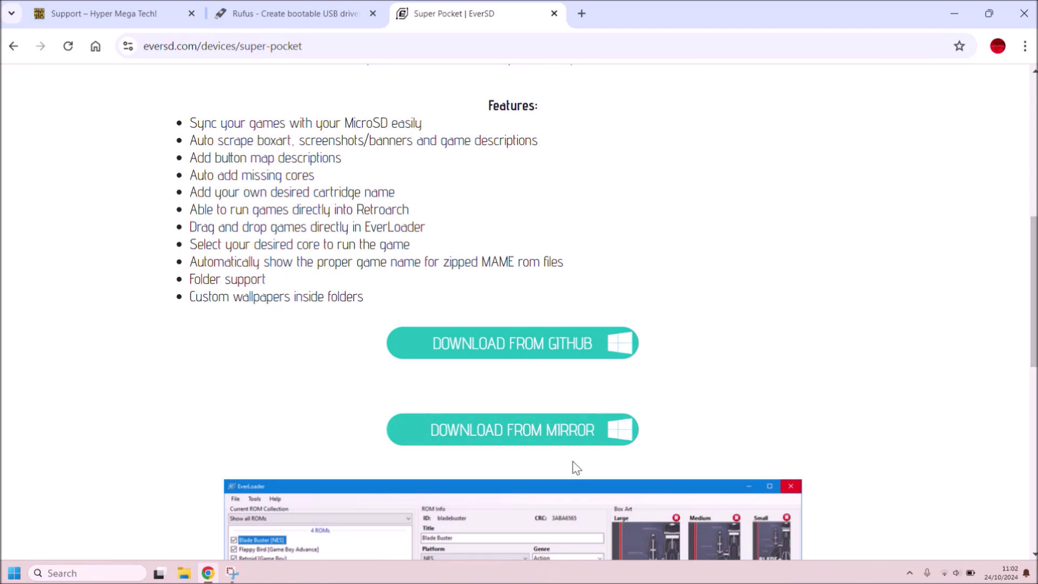
scroll(1032, 392, "down", 6)
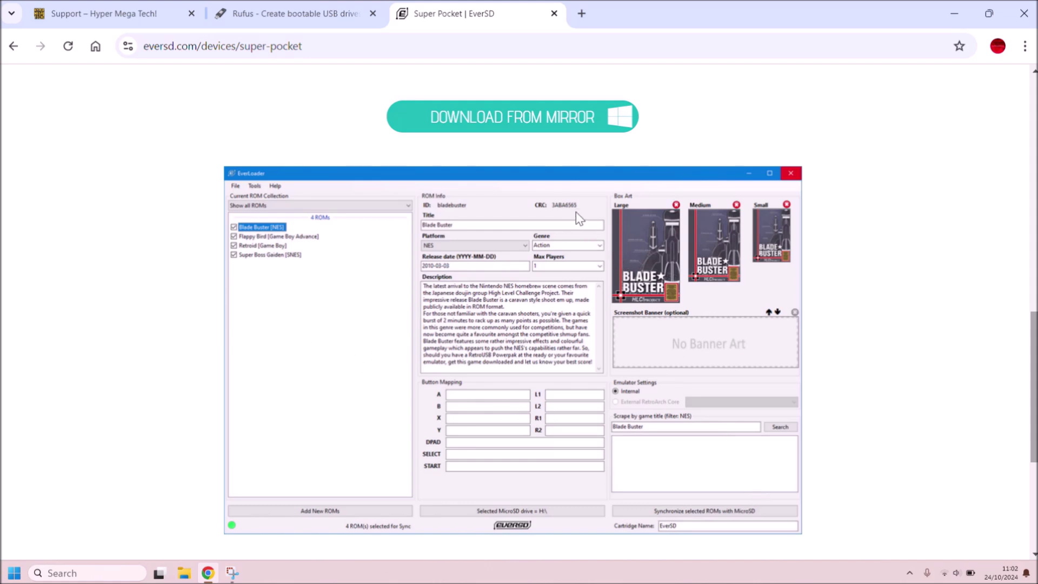
Step: Switch to the Rufus website and dismiss its full-page and bottom adverts
left_click(324, 15)
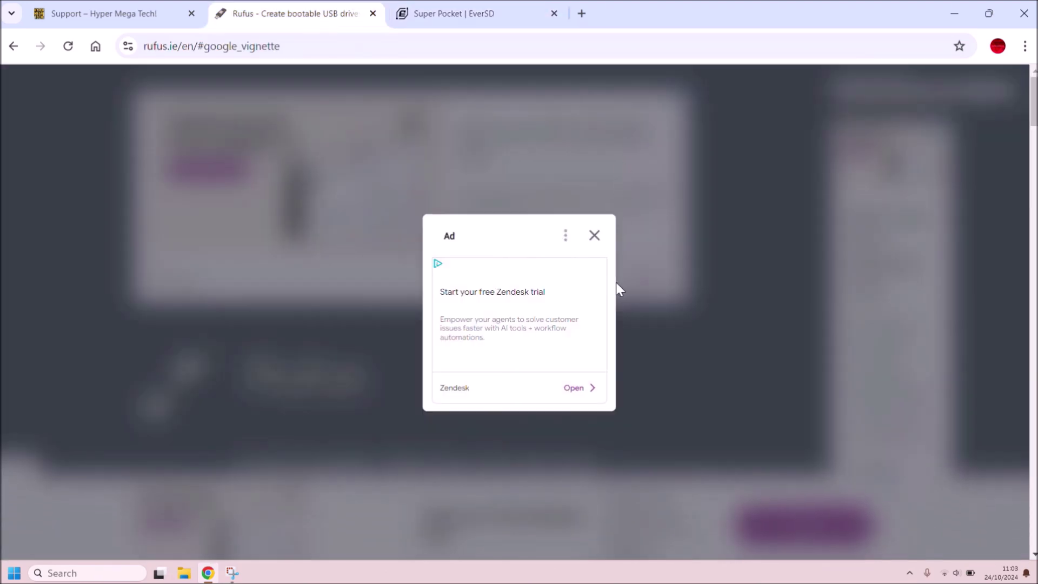
left_click(592, 238)
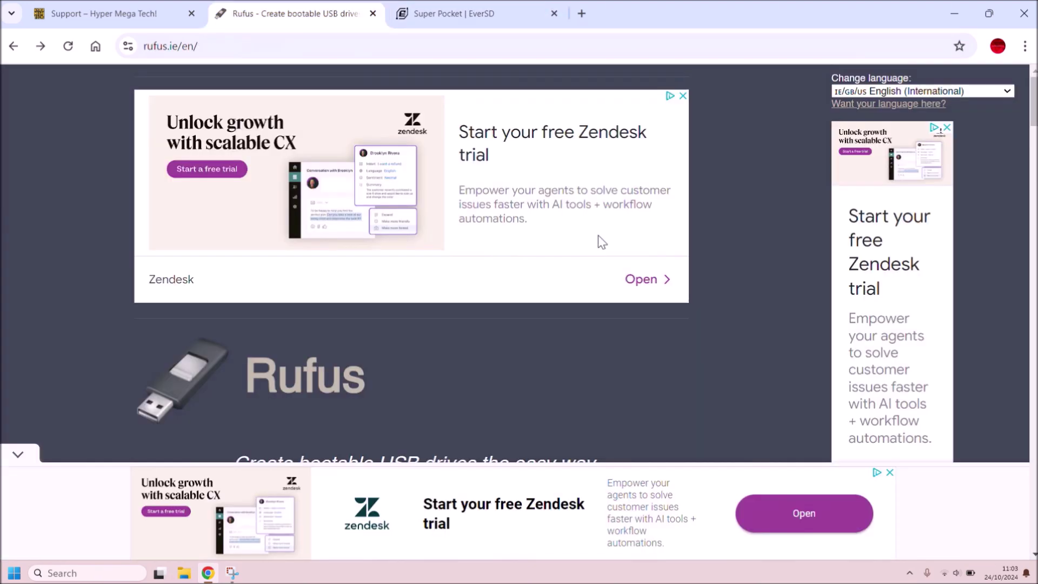
left_click(18, 454)
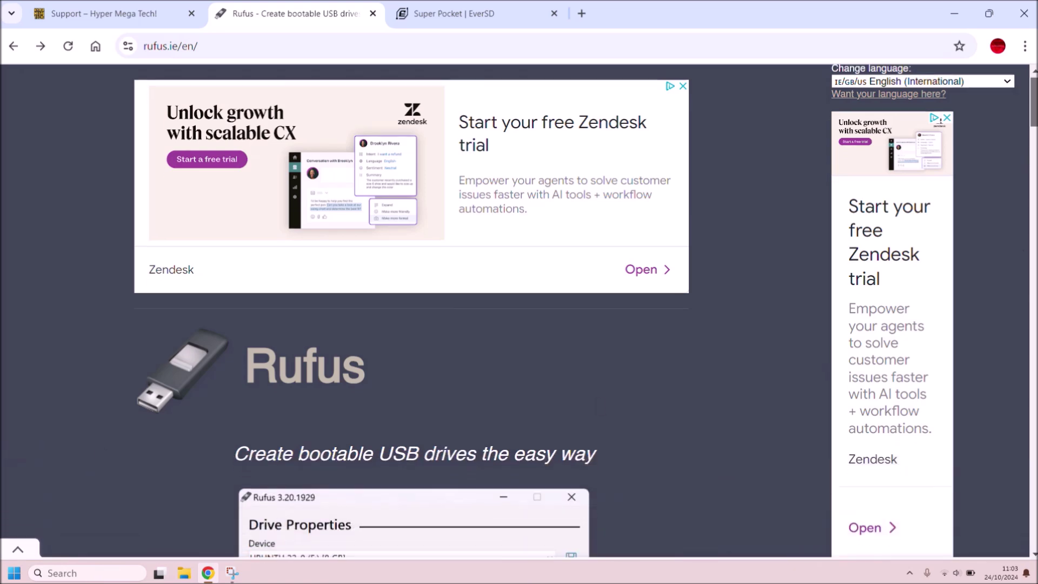
Step: Download rufus-4.6.exe from the Download section and minimise Chrome to show the desktop
scroll(519, 311, "down", 5)
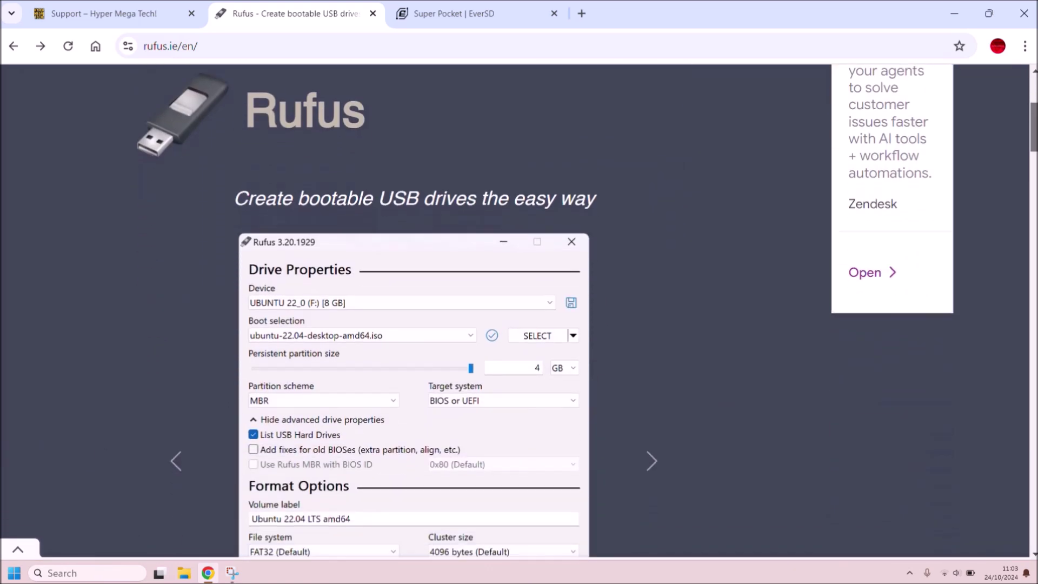
scroll(519, 311, "down", 2)
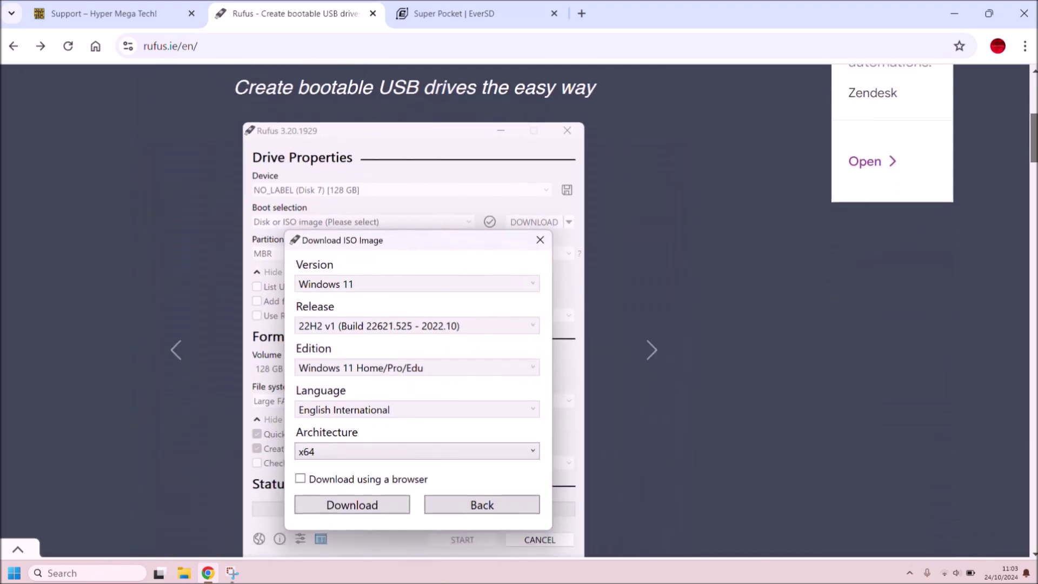
scroll(519, 311, "down", 3)
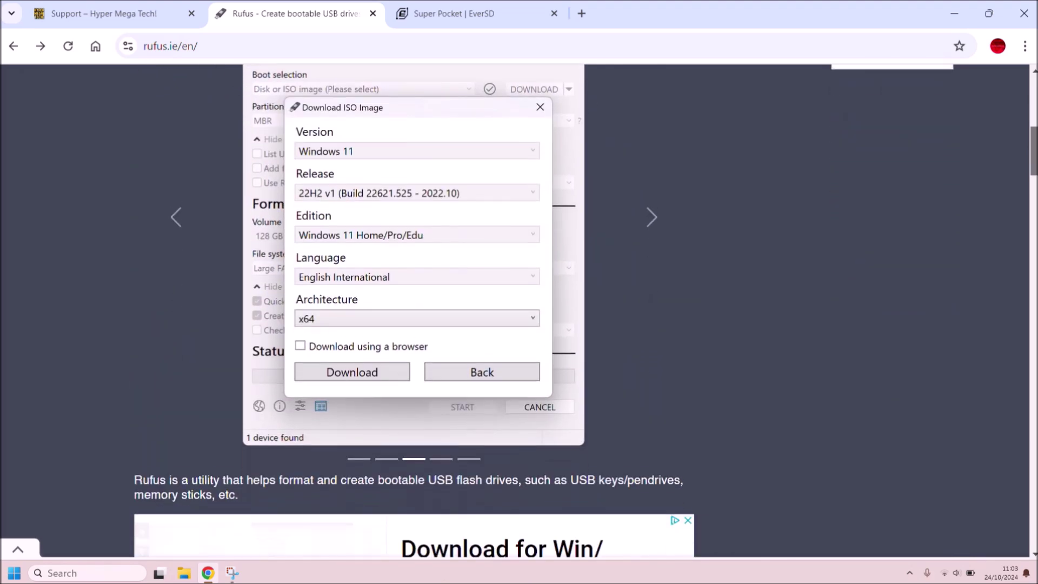
scroll(519, 311, "down", 9)
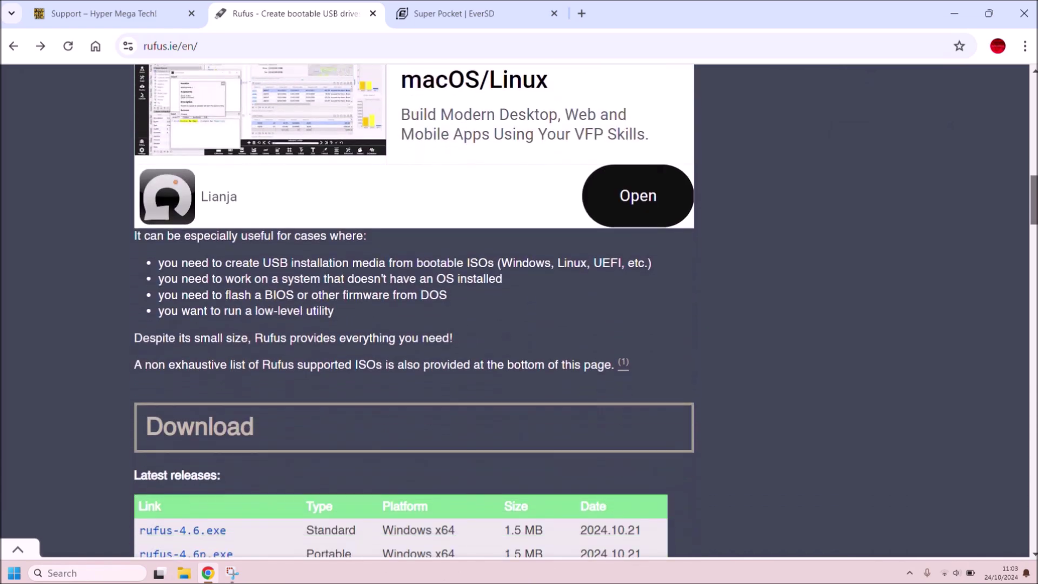
scroll(519, 311, "down", 3)
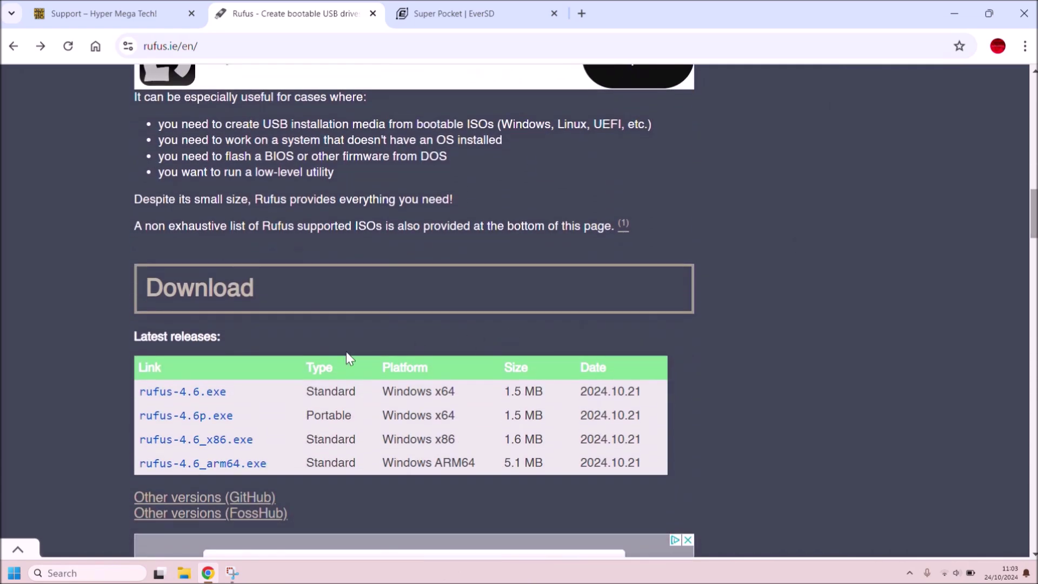
left_click(195, 398)
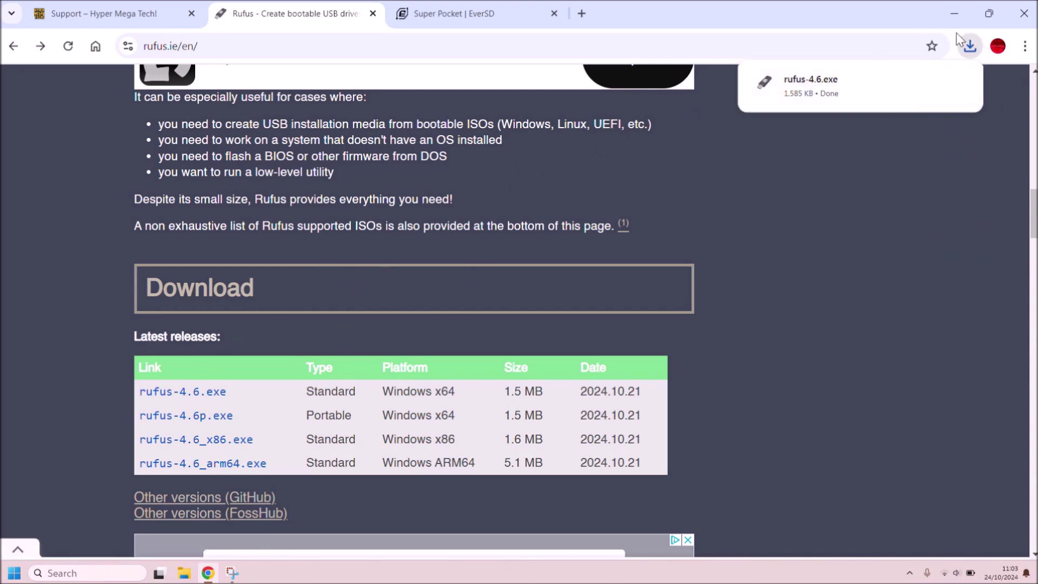
left_click(953, 14)
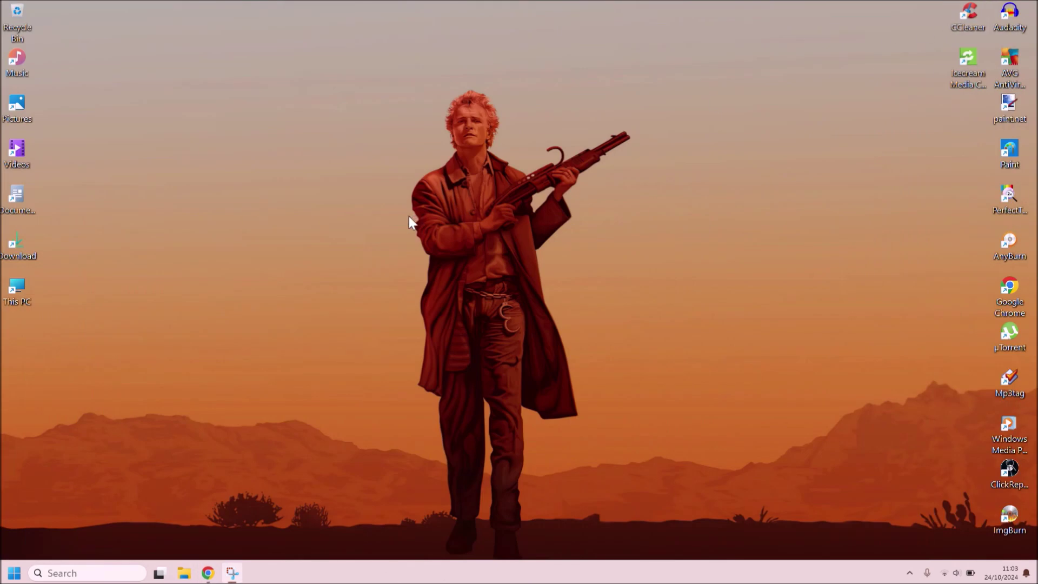
Step: In Downloads, select SuperPatcher_1.0.0, rufus-4.6, Pocket_FirmwareUpdater and EverLoader-v2.4.1-portable
double_click(15, 241)
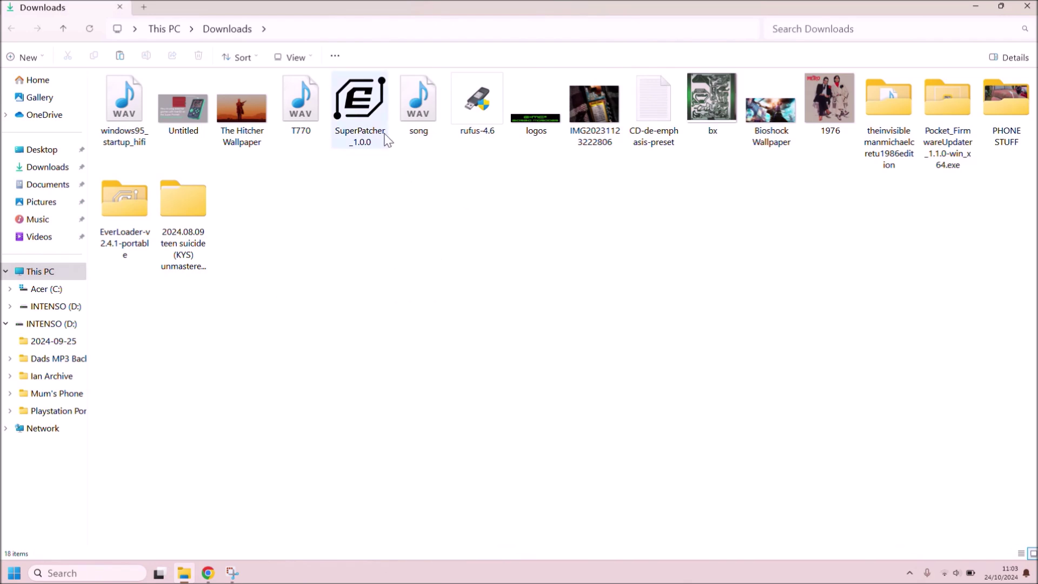
left_click(359, 112)
left_click(483, 134, "ctrl")
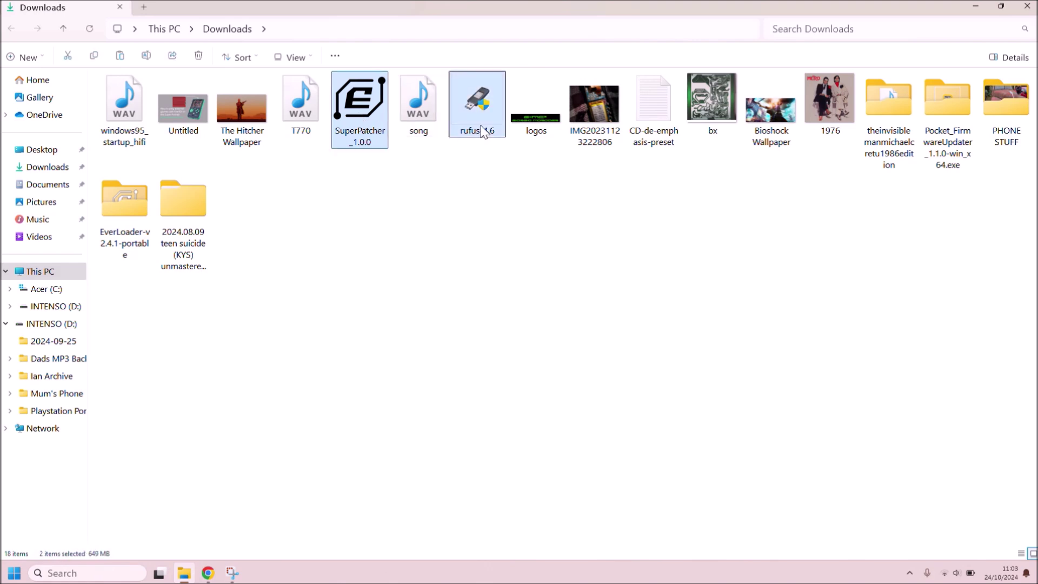
left_click(937, 141, "ctrl")
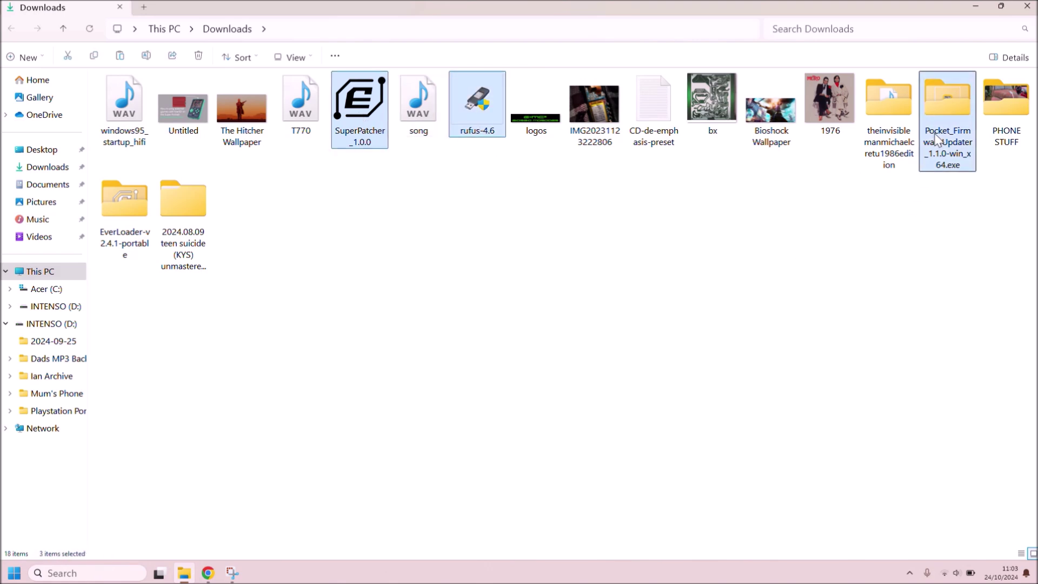
left_click(118, 232, "ctrl")
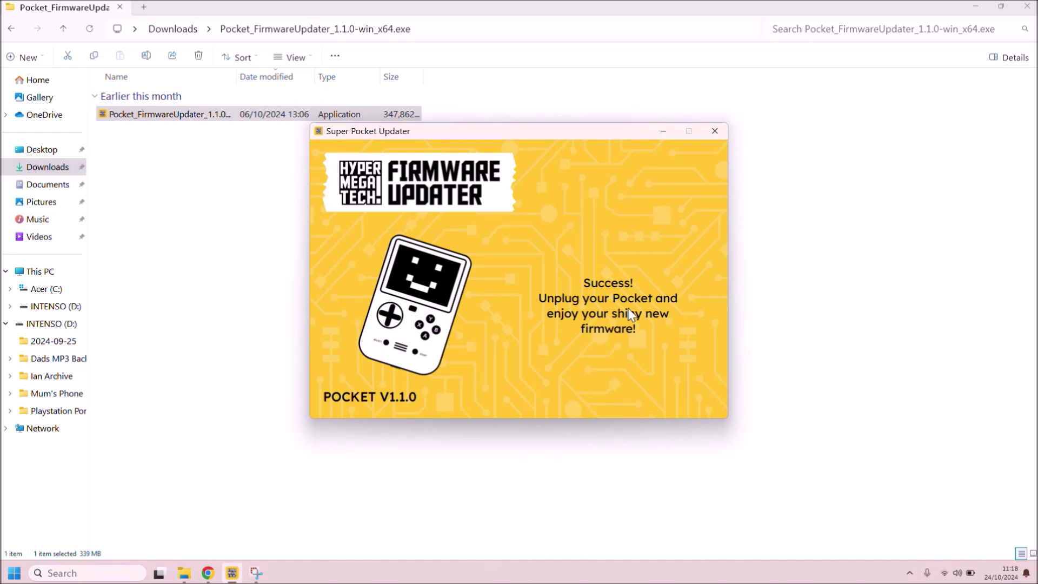
Step: Close the finished firmware updater, return to Downloads and run SuperPatcher_1.0.0
left_click(715, 132)
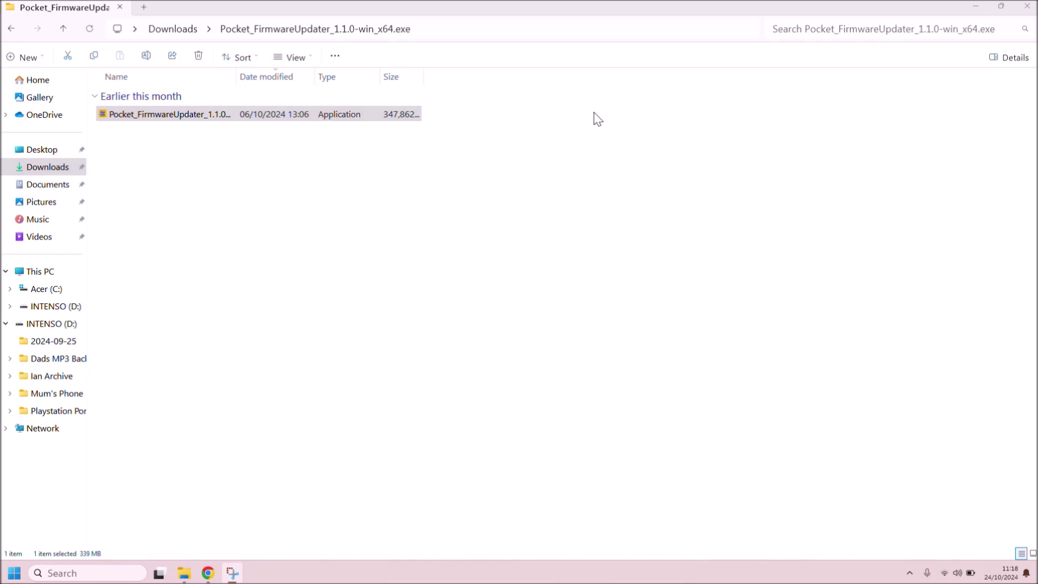
left_click(11, 30)
left_click(12, 30)
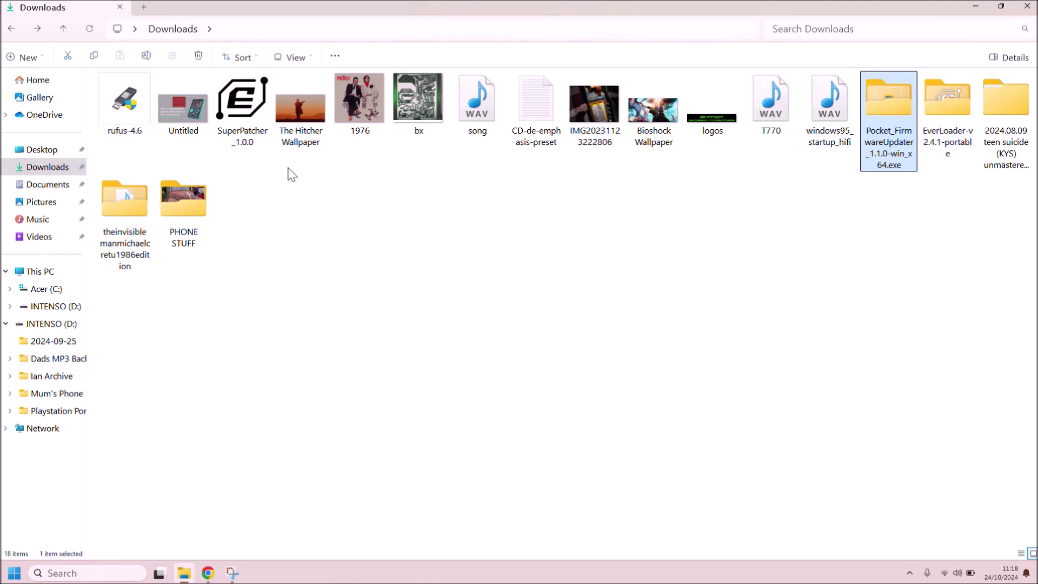
left_click(248, 115)
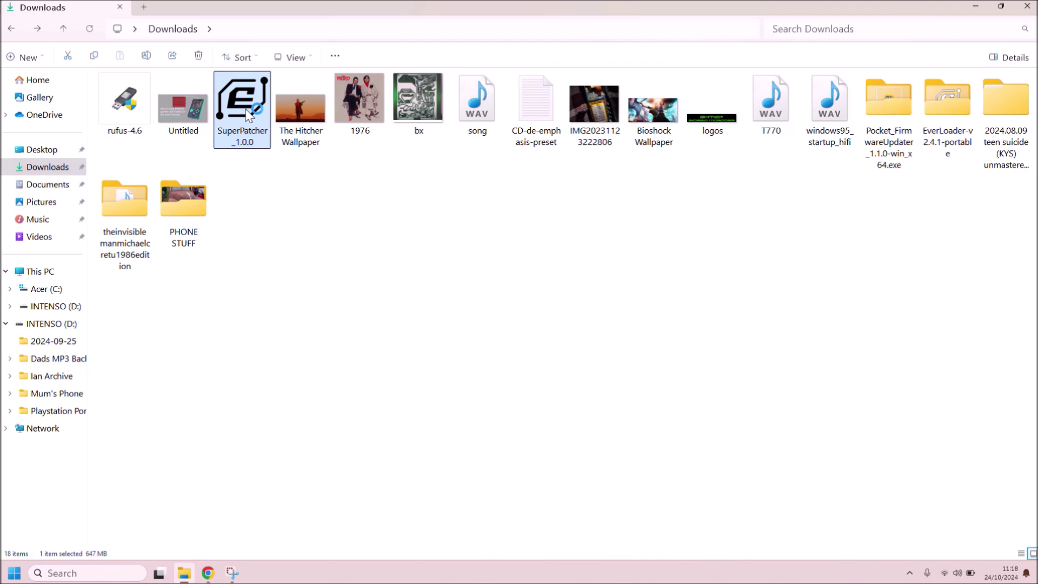
double_click(247, 114)
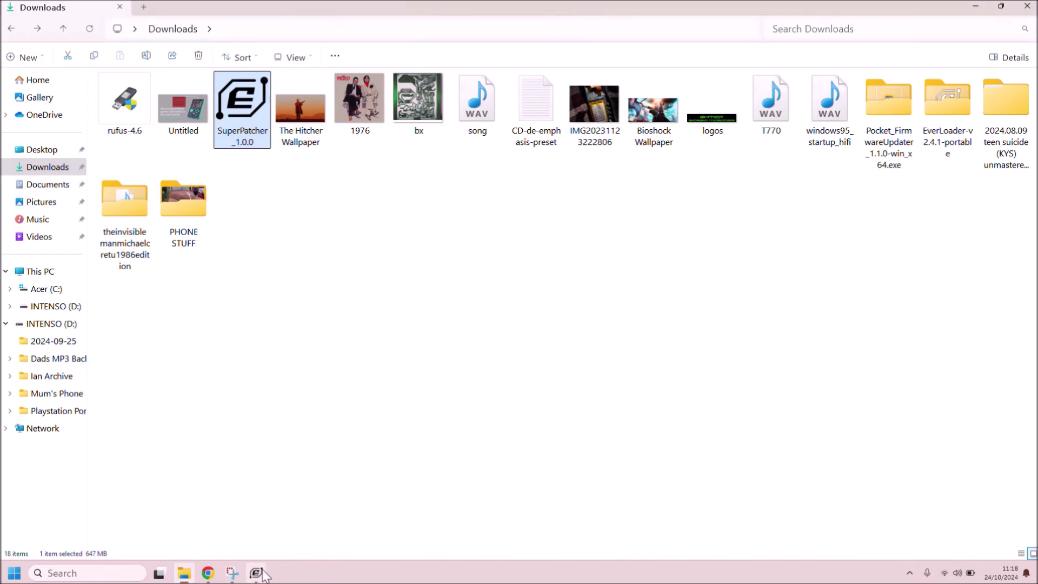
left_click(263, 571)
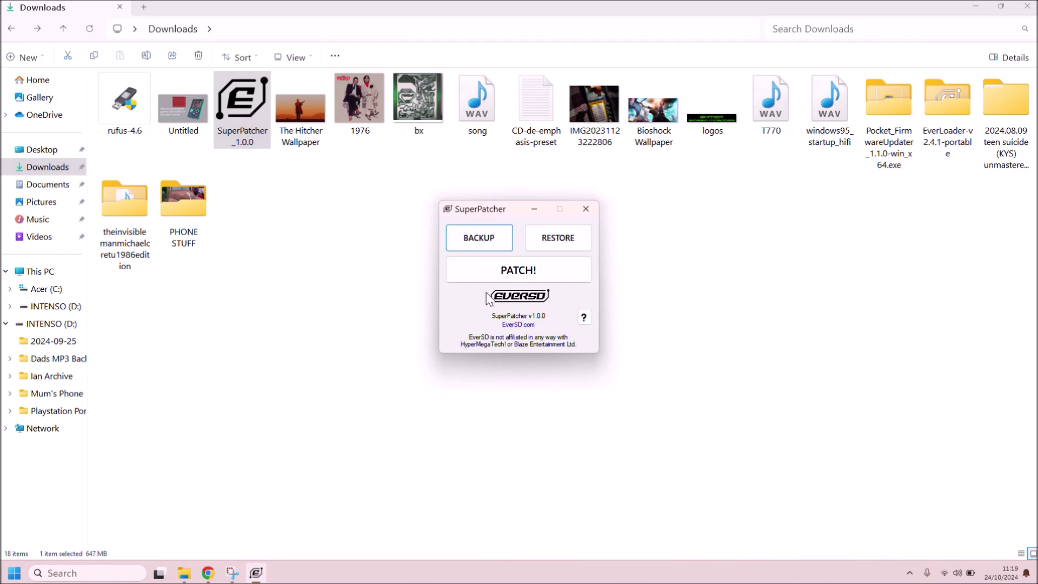
Step: Start a SuperPatcher backup, retry once after the AppData directory error, then dismiss it
left_click(489, 237)
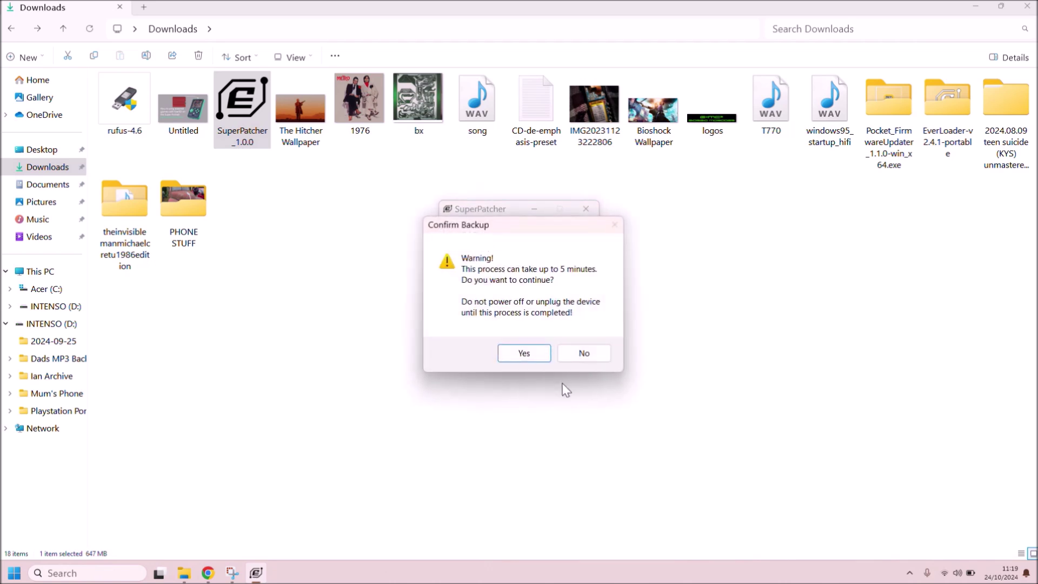
left_click(524, 354)
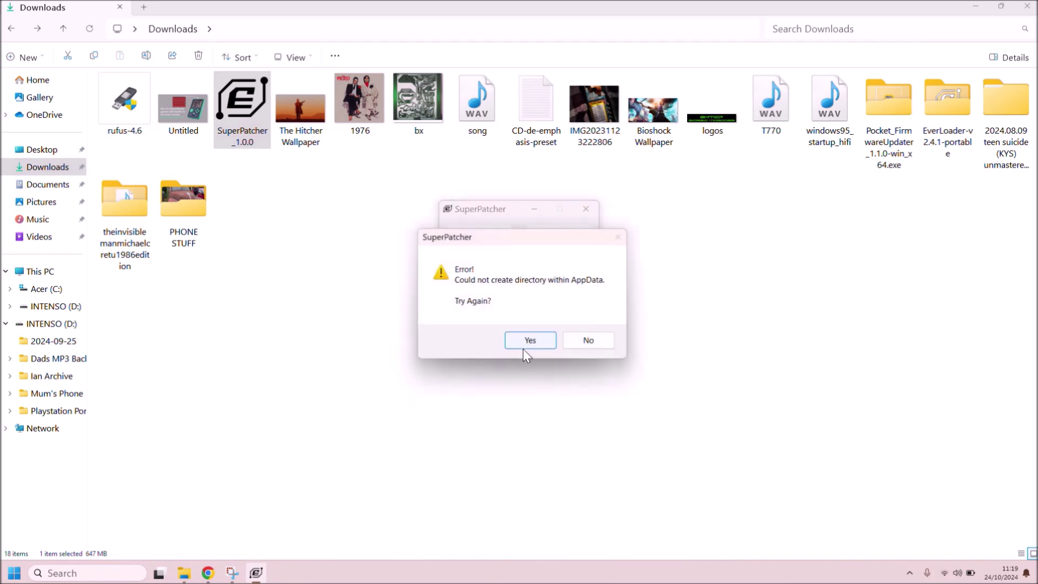
left_click(523, 343)
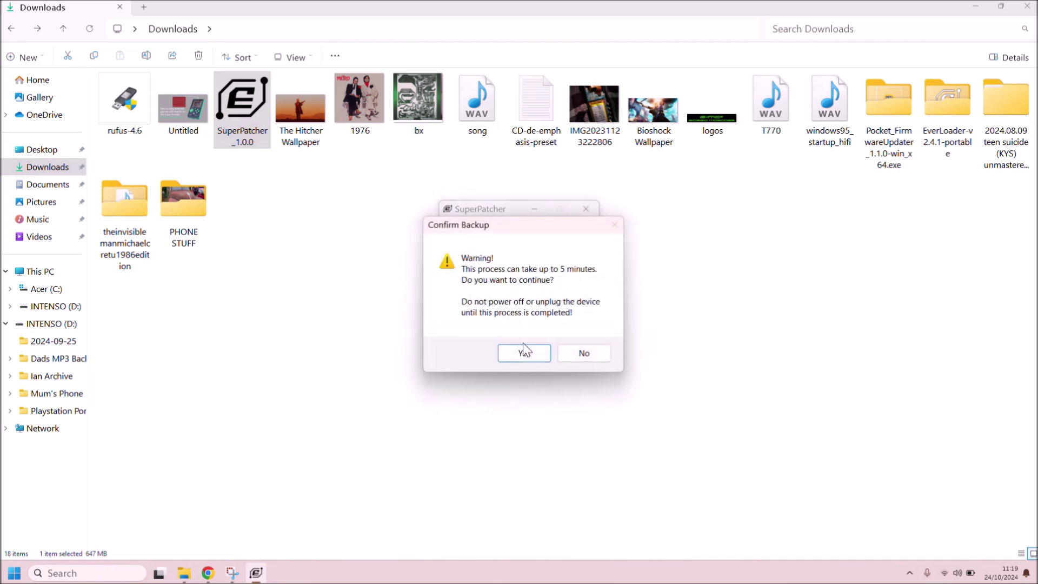
left_click(523, 350)
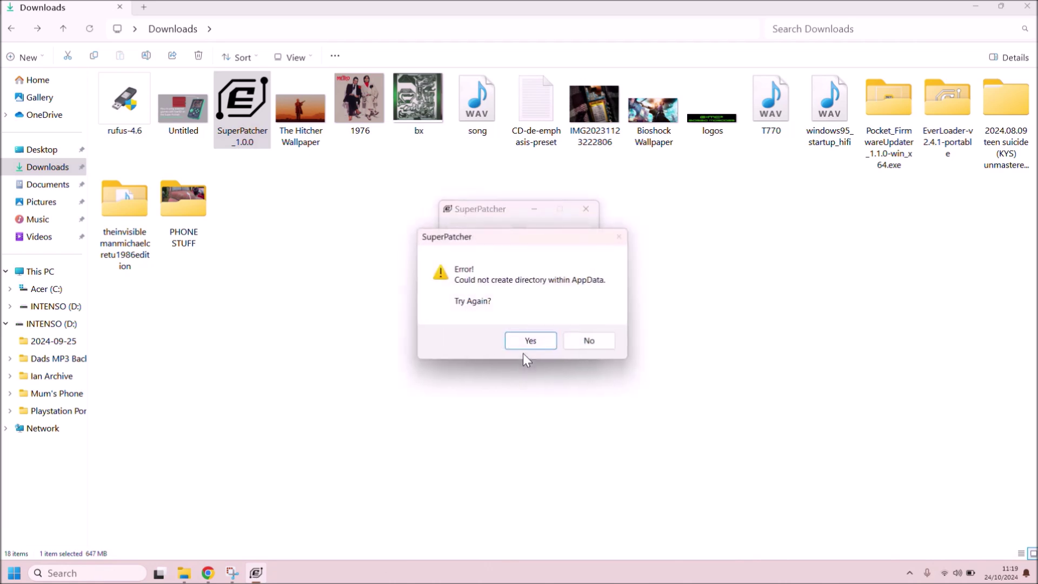
left_click(590, 346)
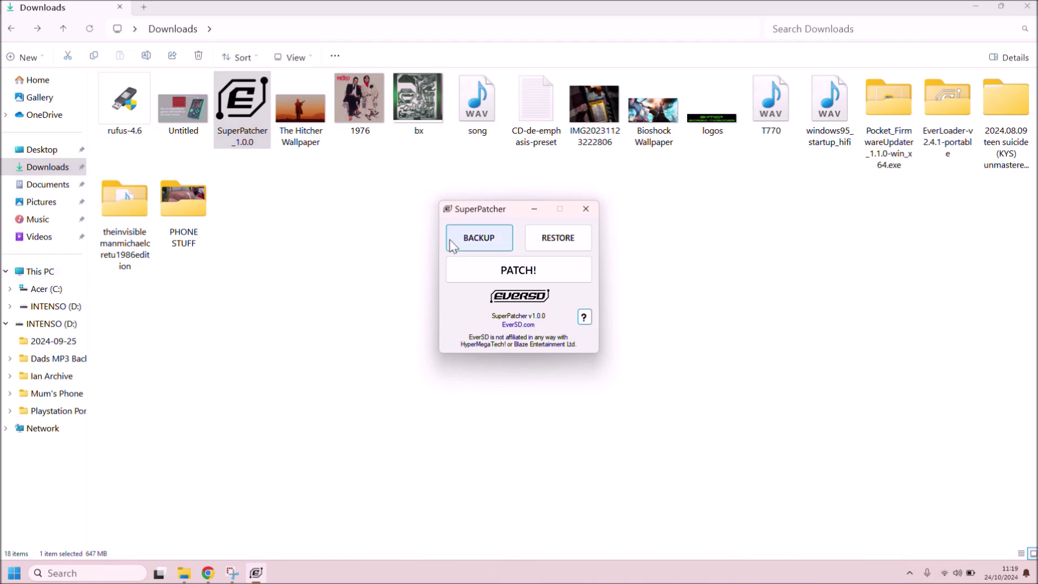
Step: Browse C: > Users > profile > AppData > Roaming > SuperPatcher > Backup to find the 1.50 GB taito.rootfs backup
left_click(50, 270)
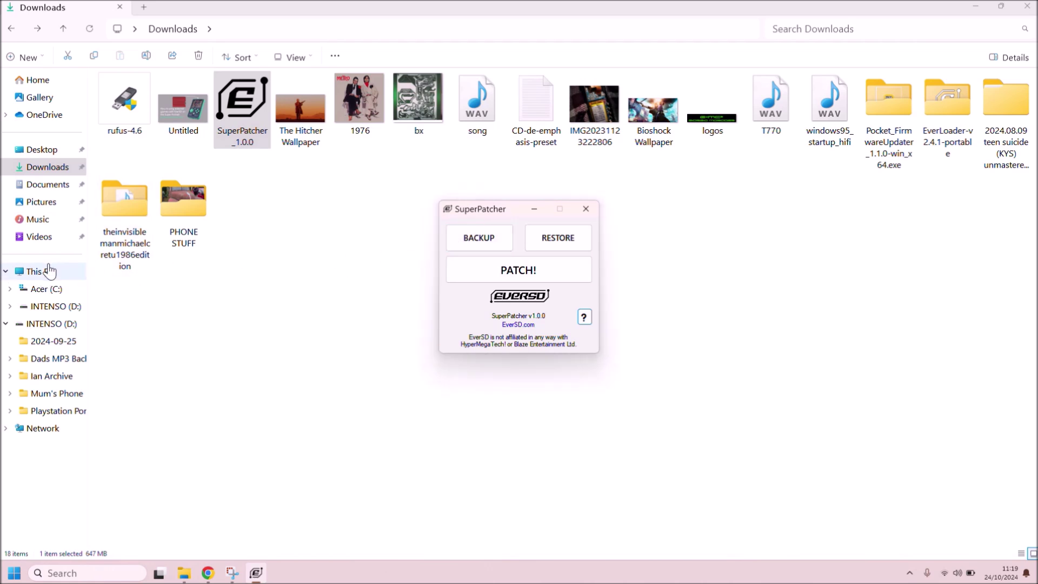
double_click(192, 119)
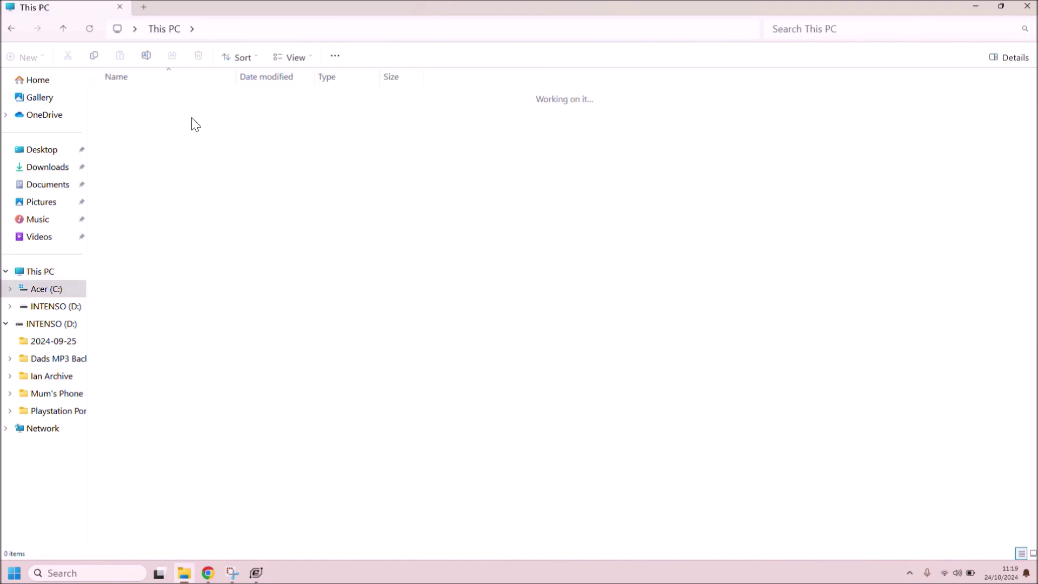
double_click(158, 252)
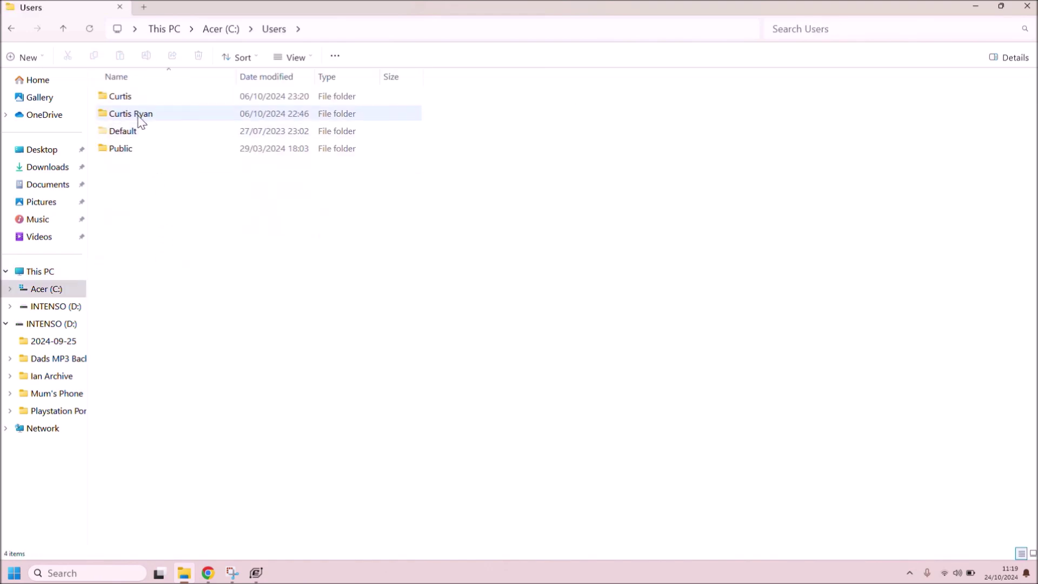
double_click(140, 117)
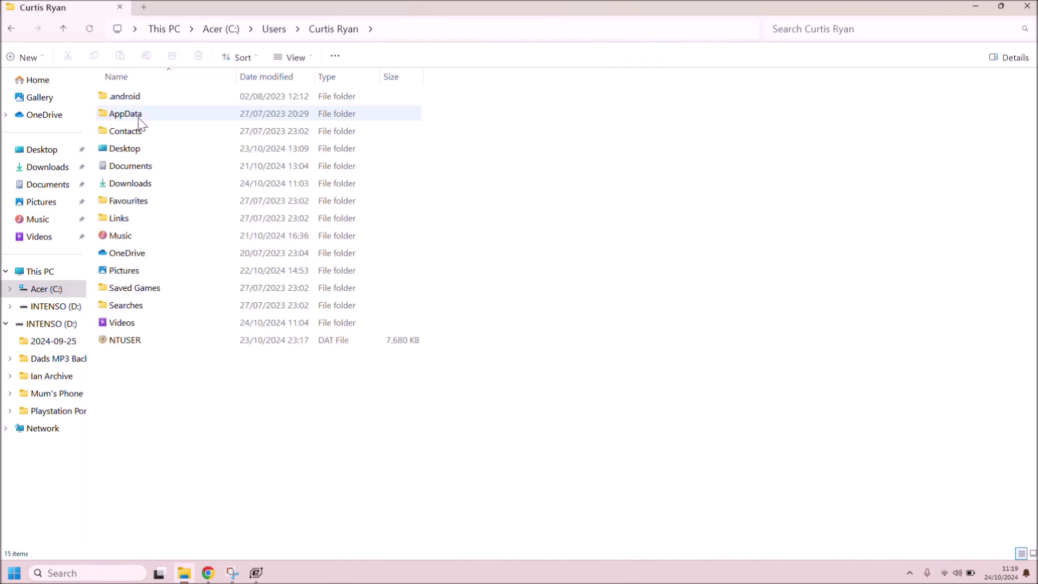
double_click(140, 120)
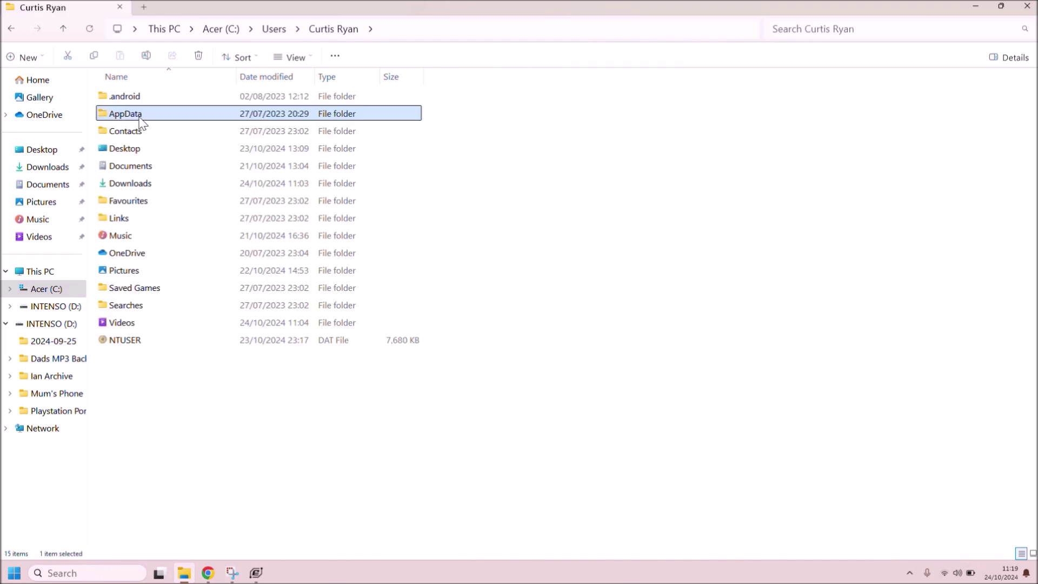
double_click(138, 130)
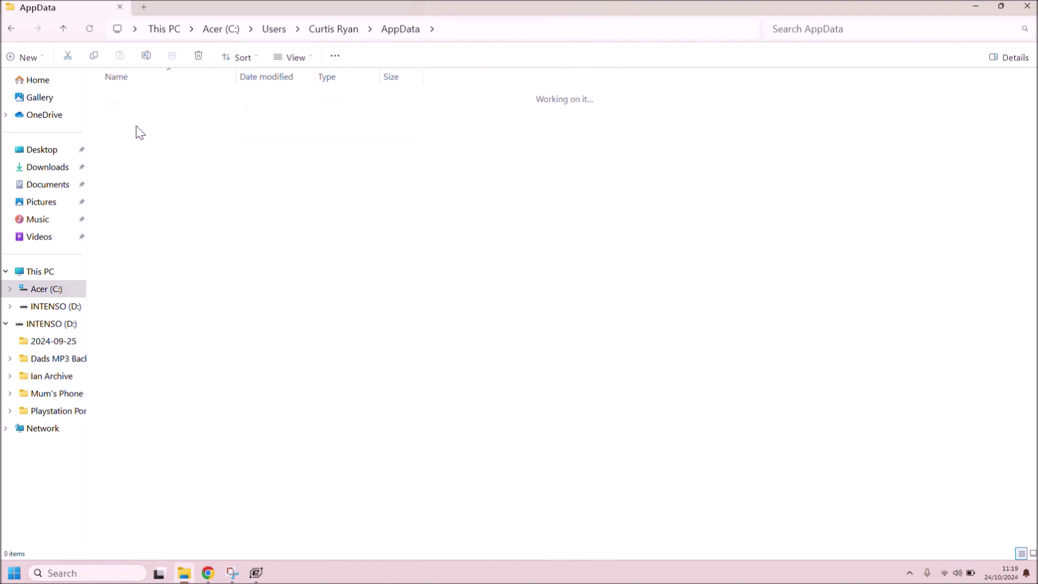
scroll(173, 249, "down", 1)
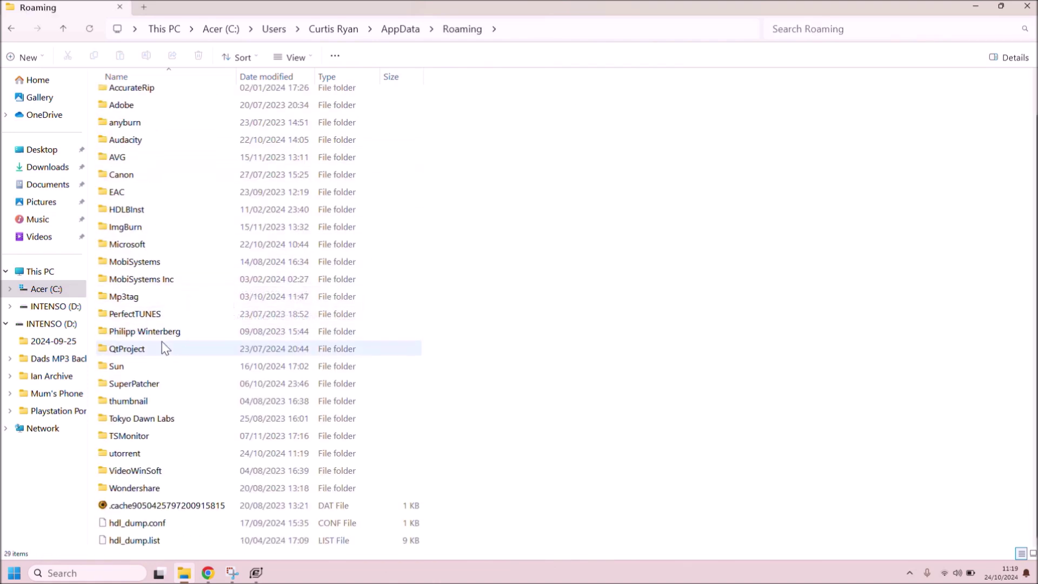
double_click(142, 383)
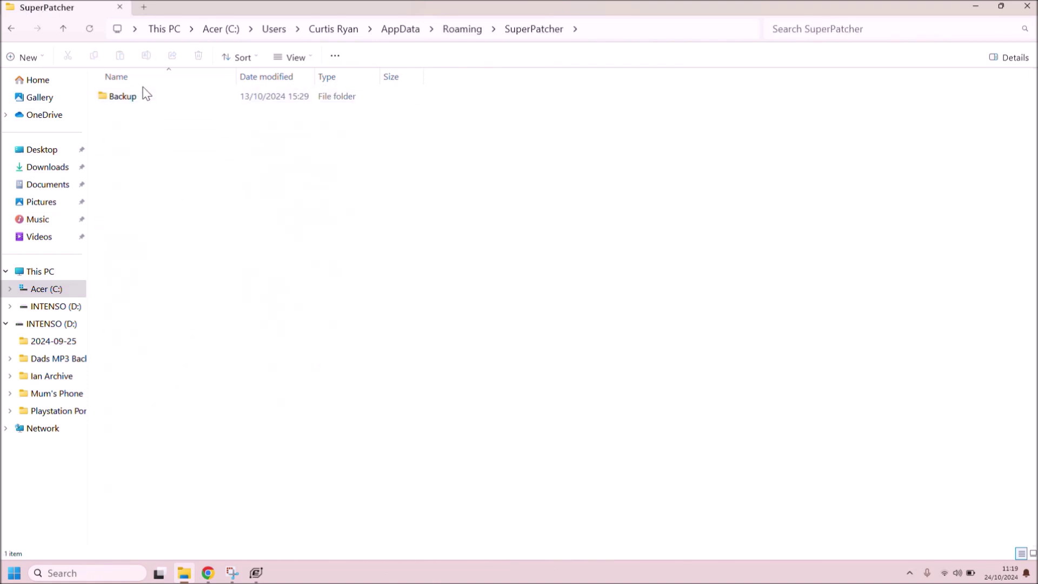
left_click(142, 97)
double_click(142, 97)
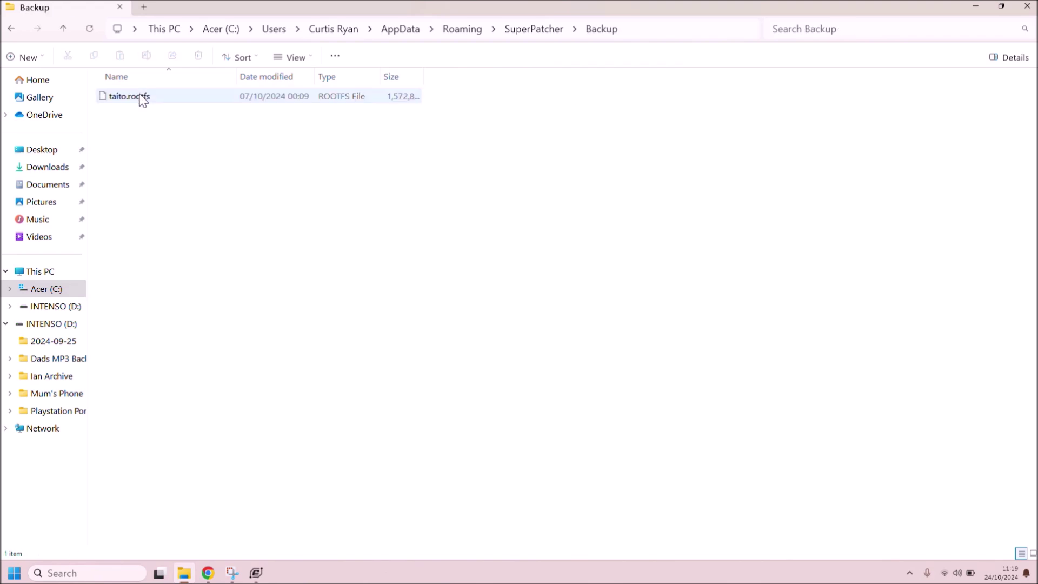
mouse_move(157, 108)
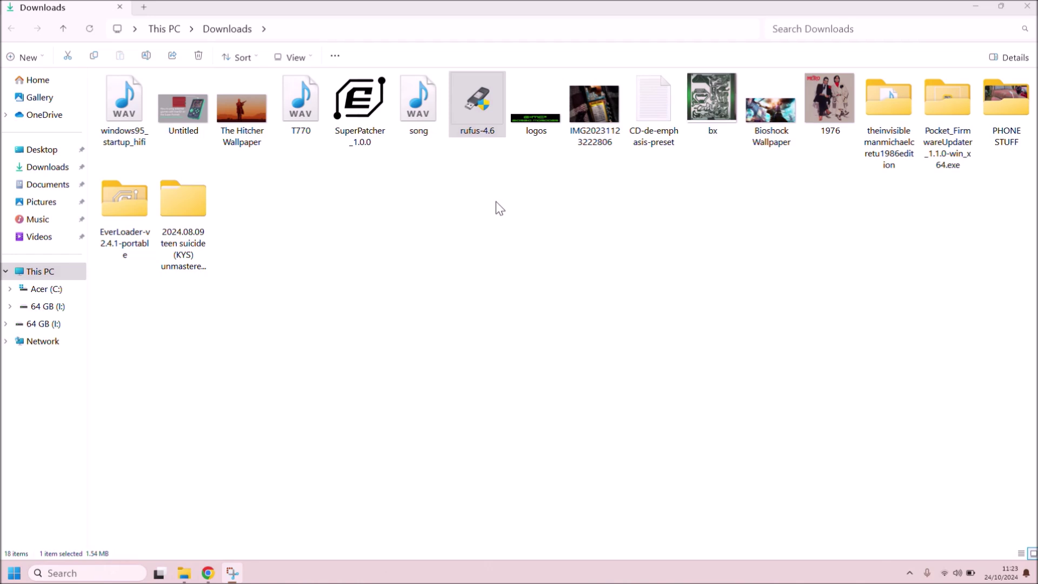
Step: Launch rufus-4.6 and shift its window slightly left
left_click(474, 99)
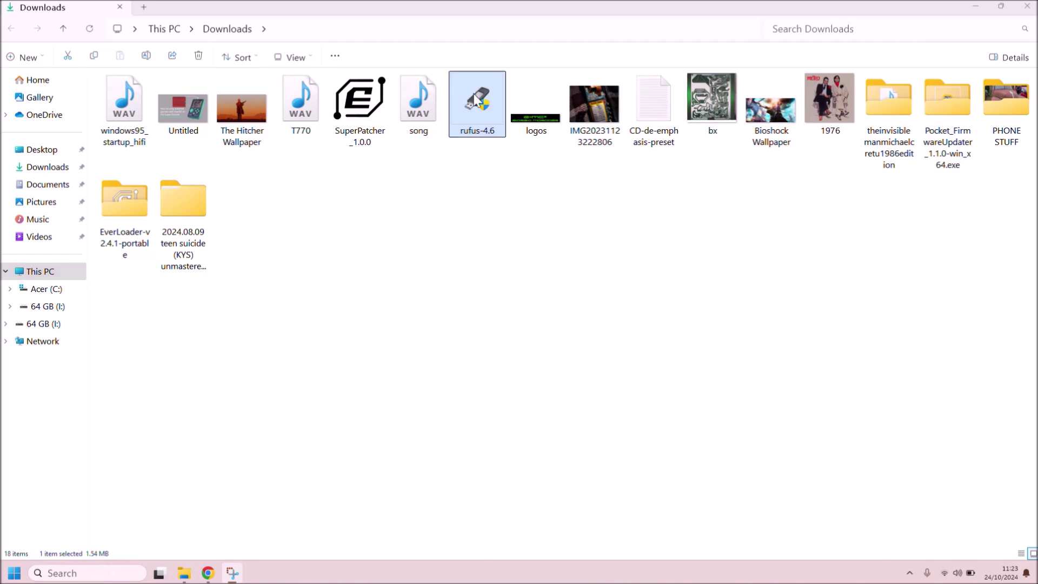
double_click(475, 99)
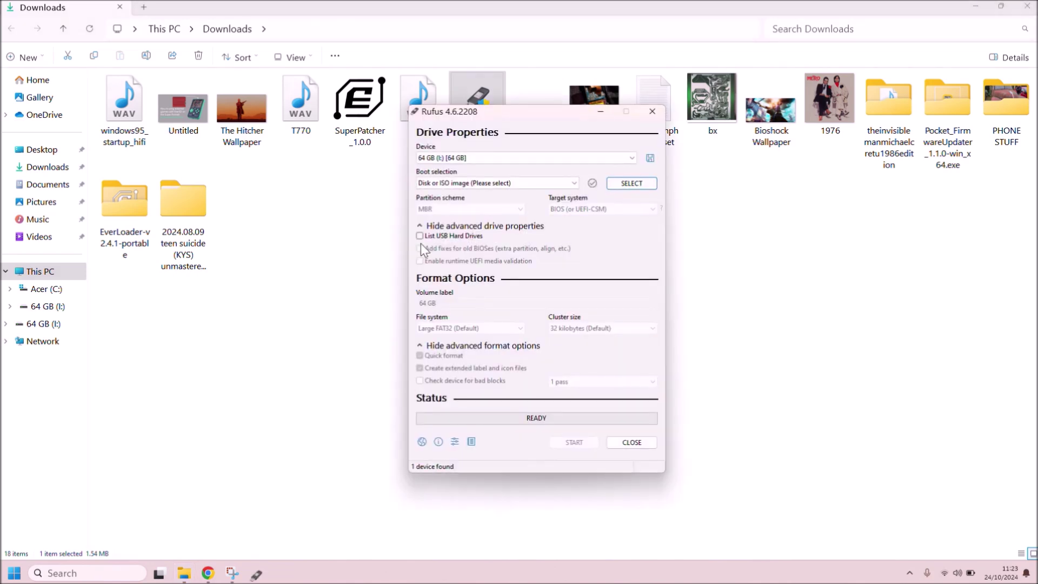
left_click_drag(520, 116, 459, 102)
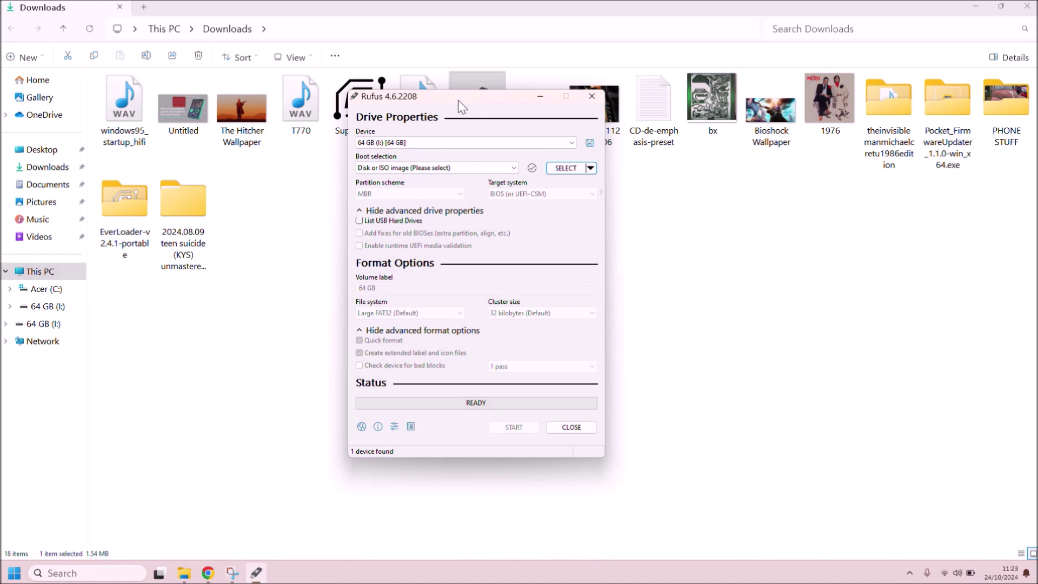
Step: Choose the 64 GB (I:) device, Non bootable boot selection and BIOS or UEFI target
left_click(453, 143)
left_click(452, 145)
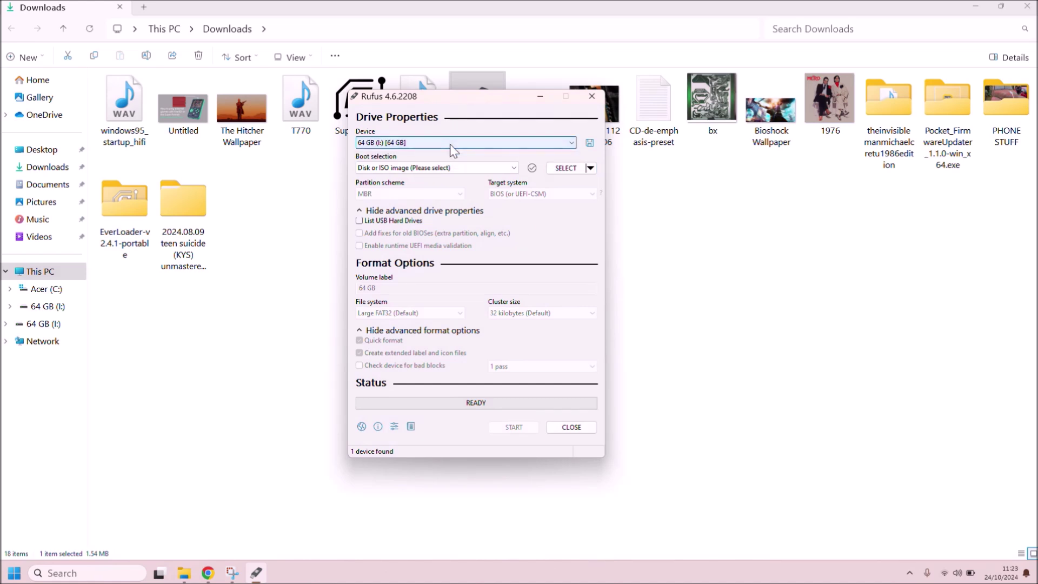
left_click(482, 167)
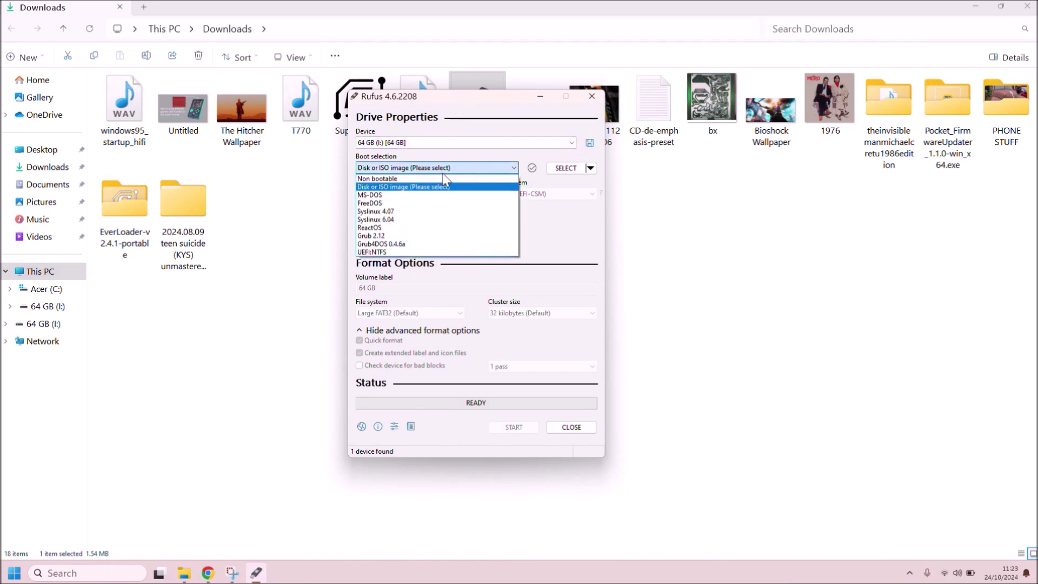
left_click(427, 179)
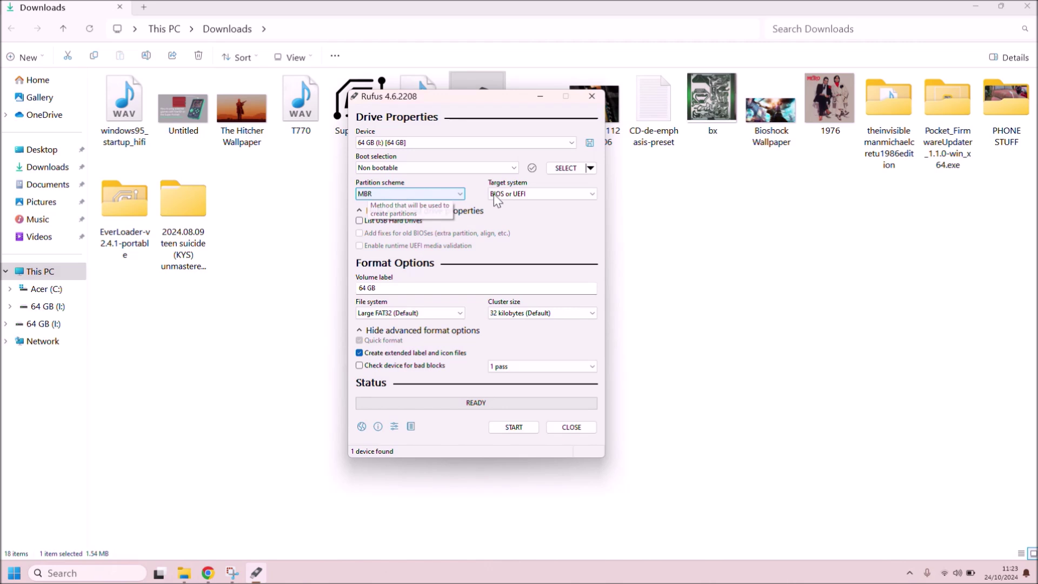
left_click(511, 195)
left_click(514, 198)
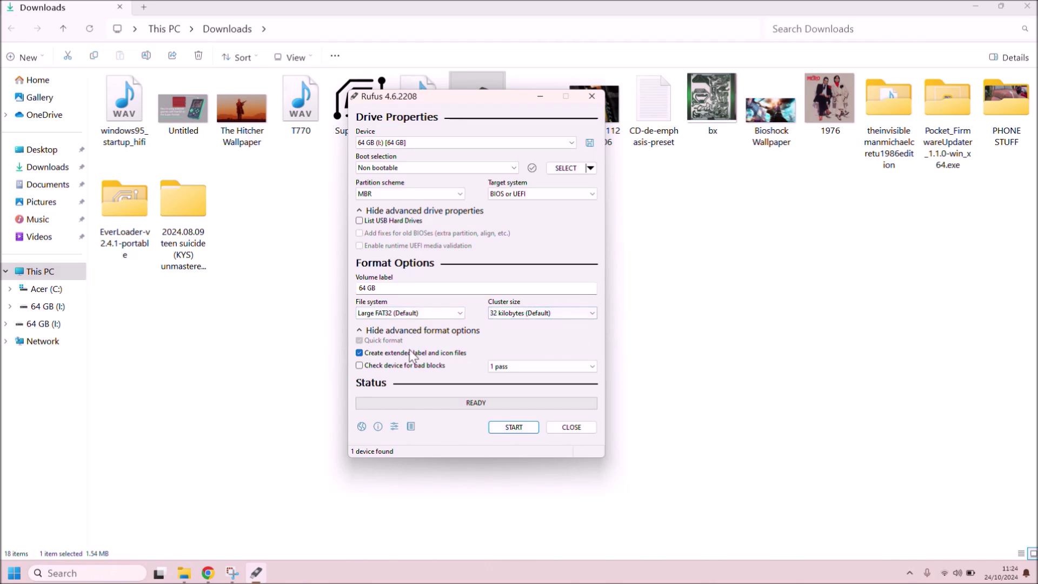
Step: Untick extended label and icon files, format the 64 GB card as Large FAT32, then close Rufus
left_click(402, 331)
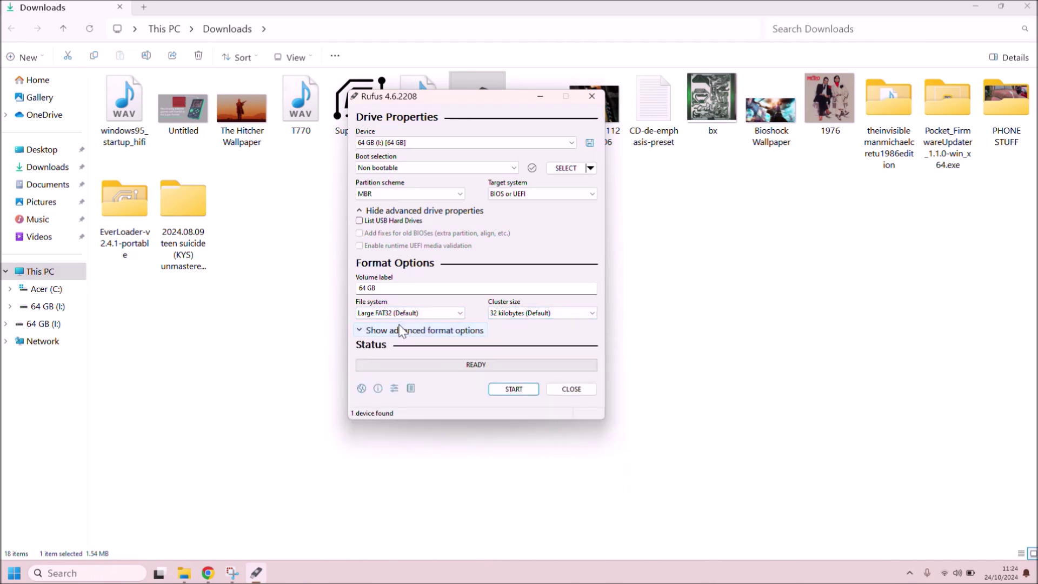
left_click(364, 331)
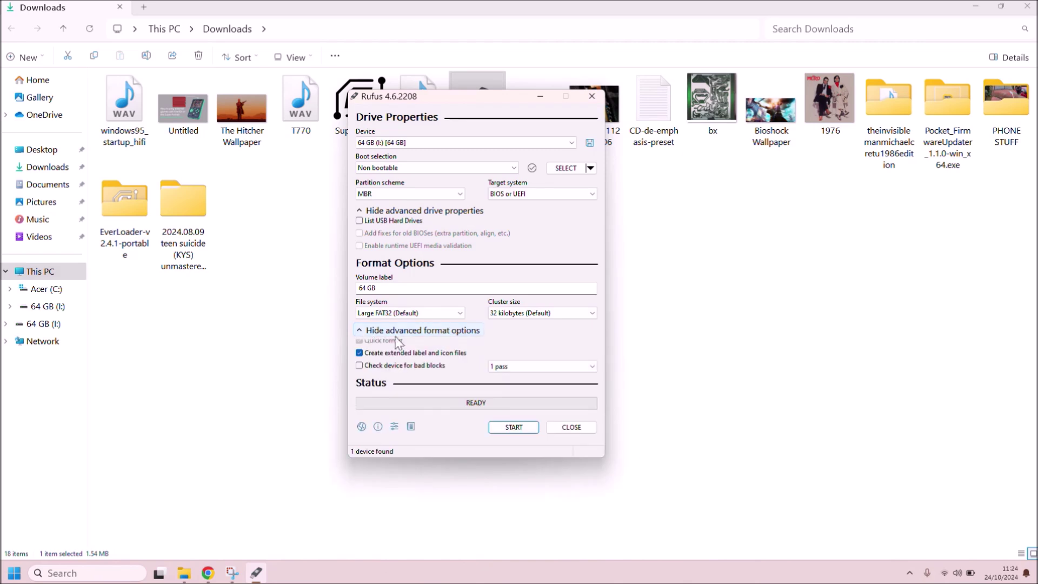
left_click(359, 353)
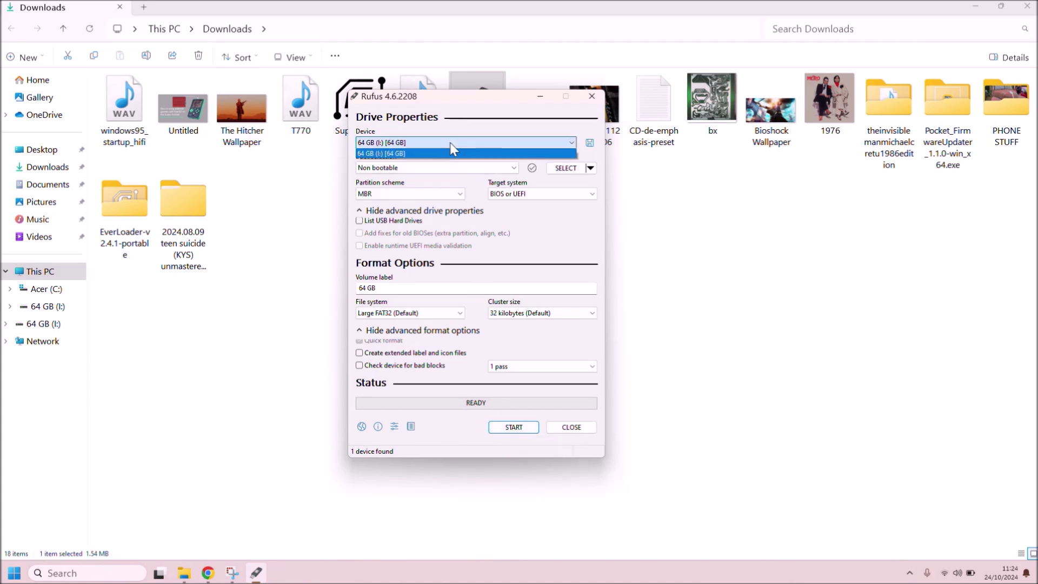
left_click(524, 431)
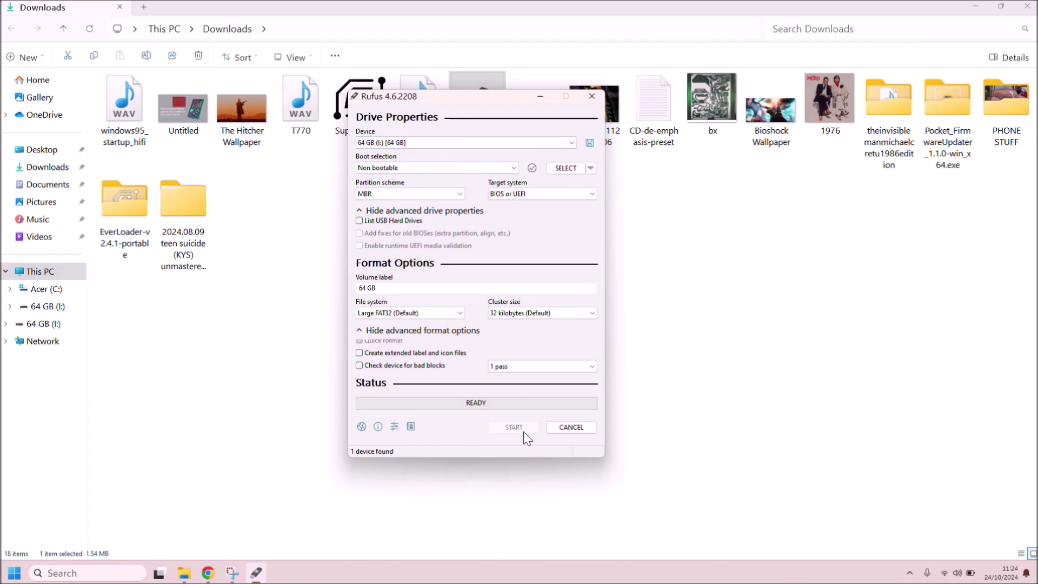
left_click(556, 335)
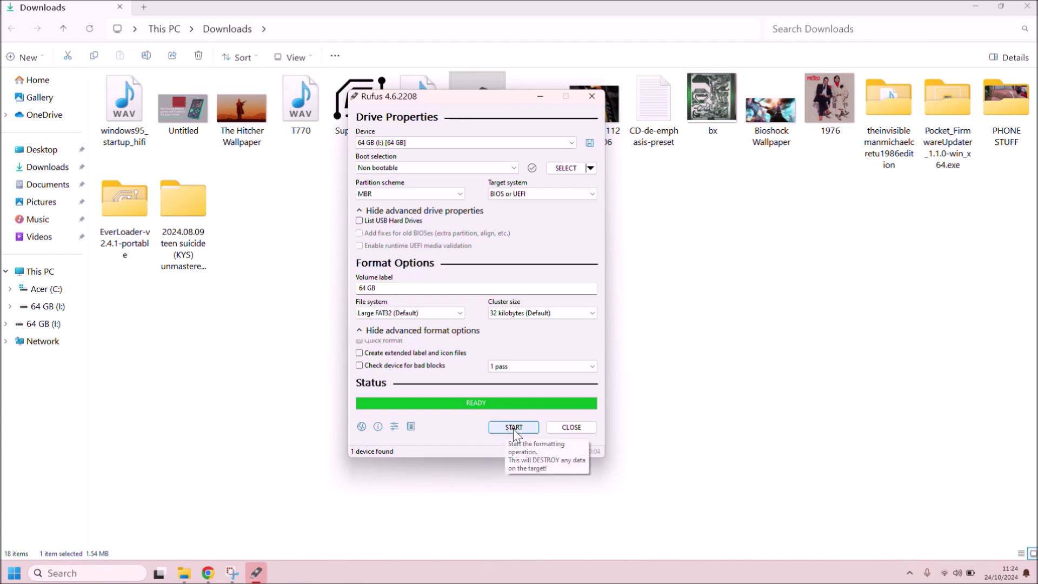
left_click(557, 430)
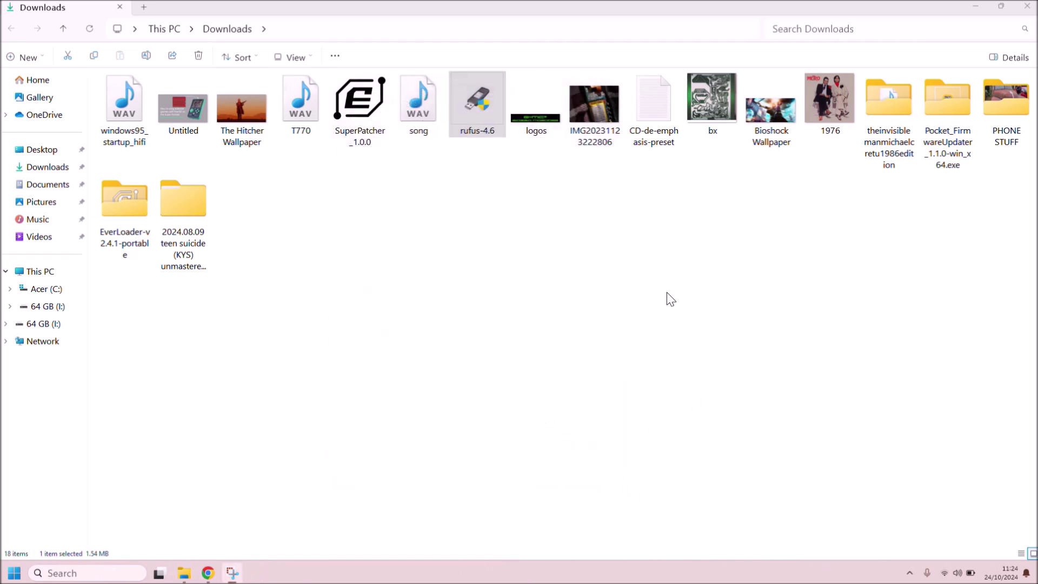
Step: Open the EverLoader-v2.4.1-portable folder and run the EverLoader application
double_click(136, 215)
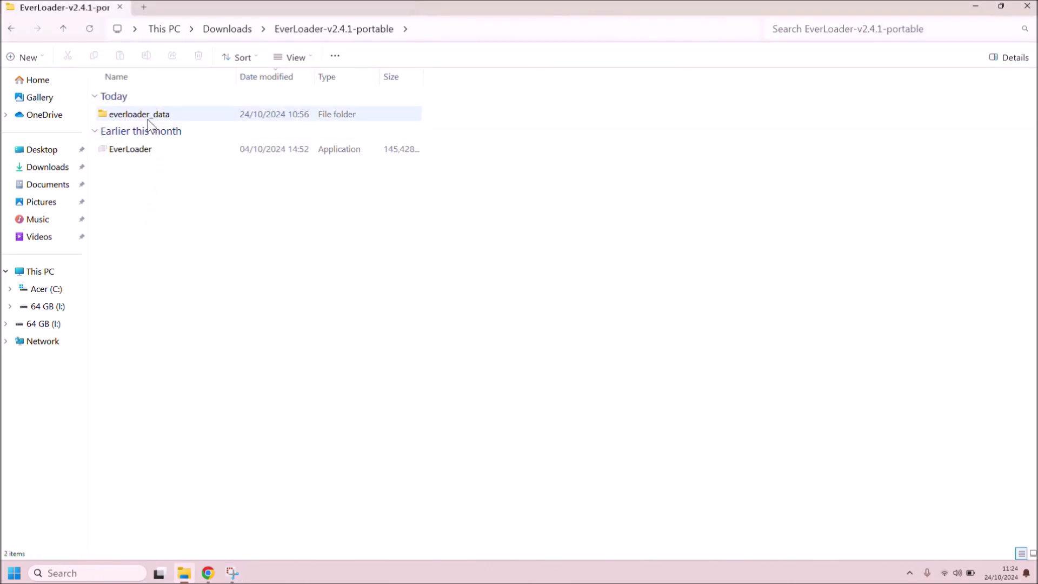
left_click(135, 153)
double_click(137, 157)
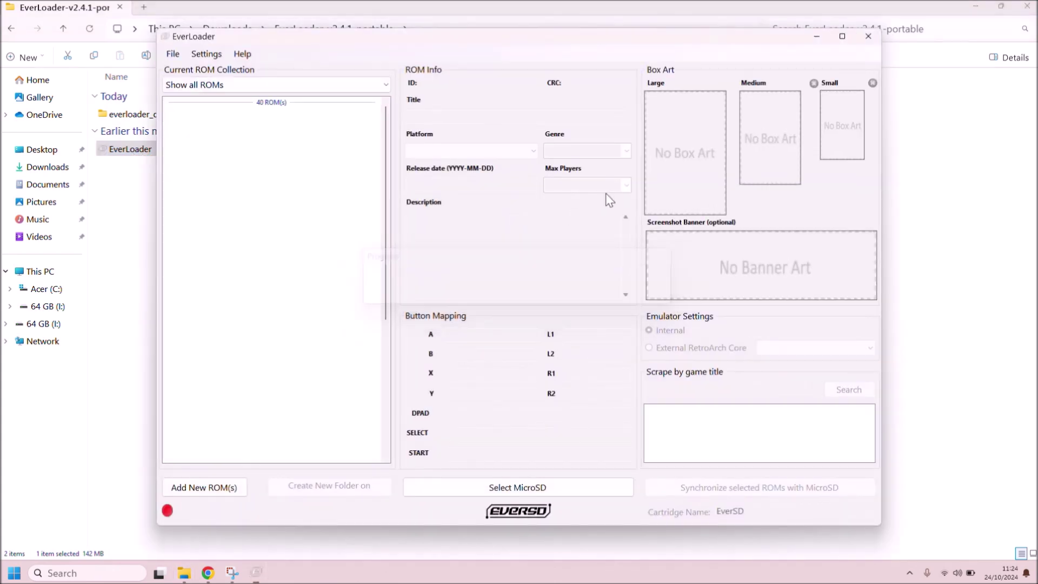
Step: Maximize EverLoader over File Explorer and show Bust A Move (Arcade Edition)'s details
key("super+Home")
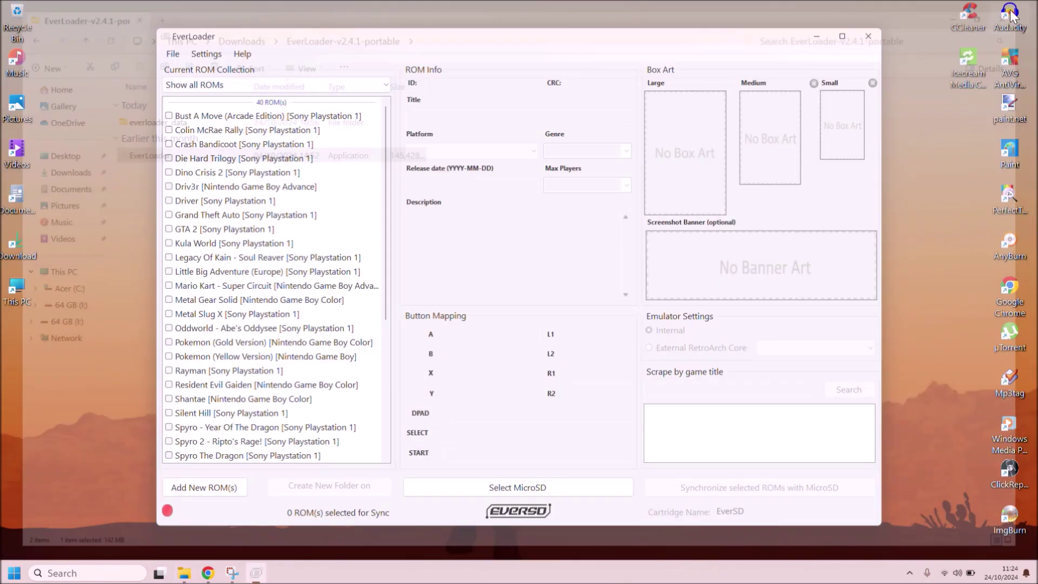
left_click(849, 37)
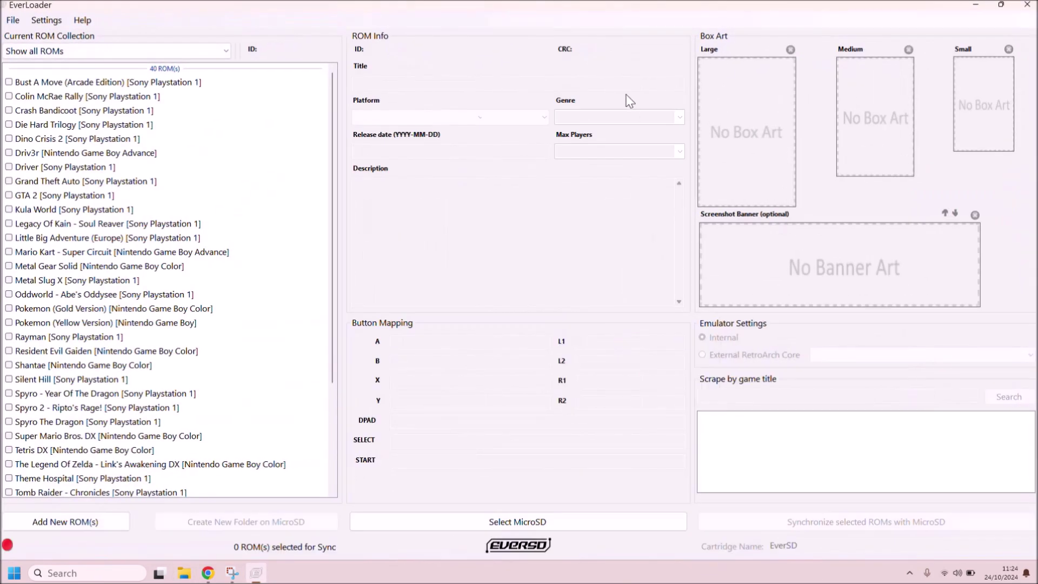
left_click(74, 86)
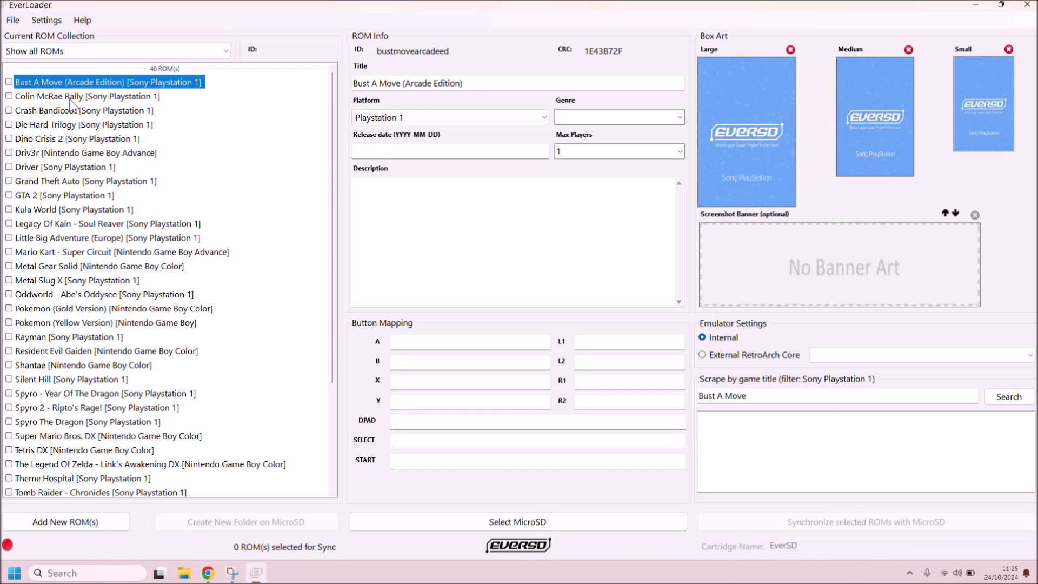
Step: Preview Driv3r, Metal Gear Solid and Pokemon (Yellow Version), then return to Bust A Move
left_click(115, 154)
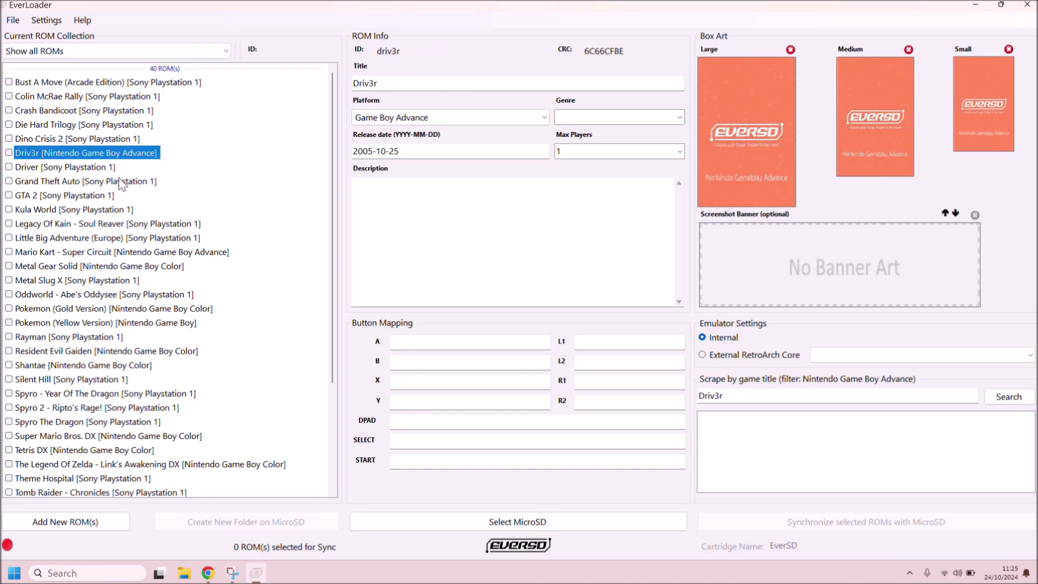
left_click(163, 266)
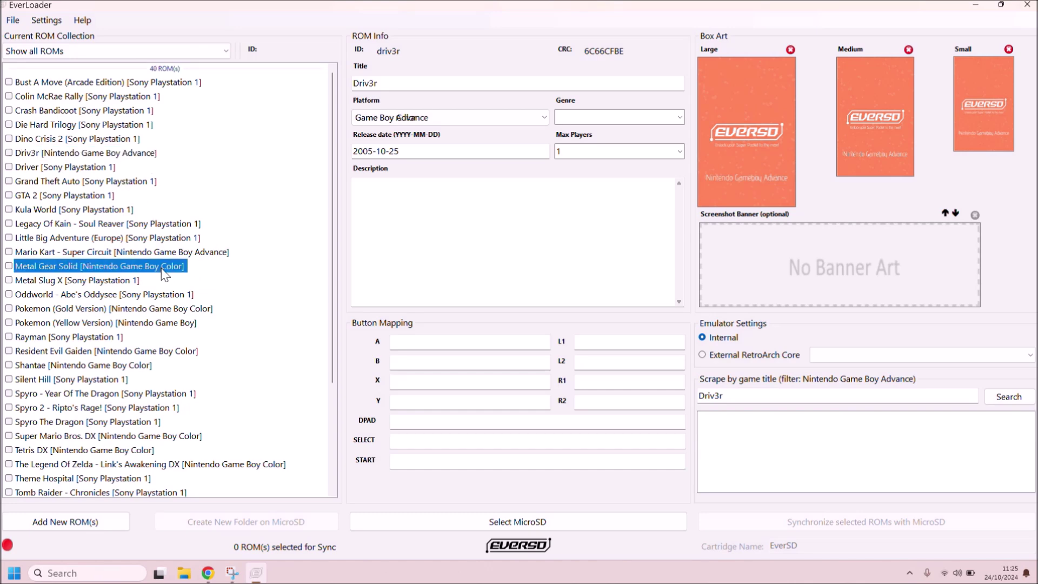
left_click(184, 324)
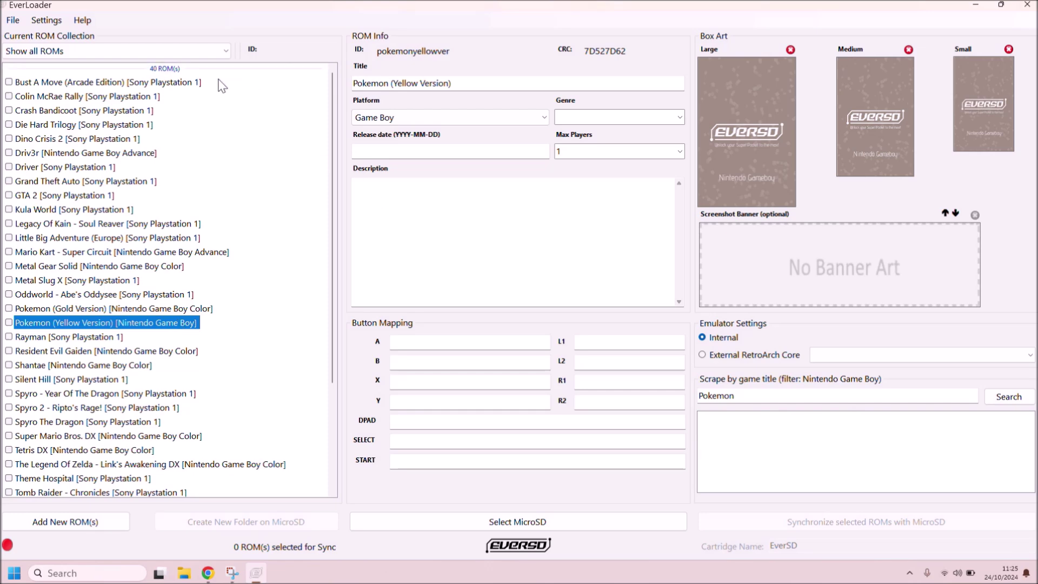
left_click(196, 84)
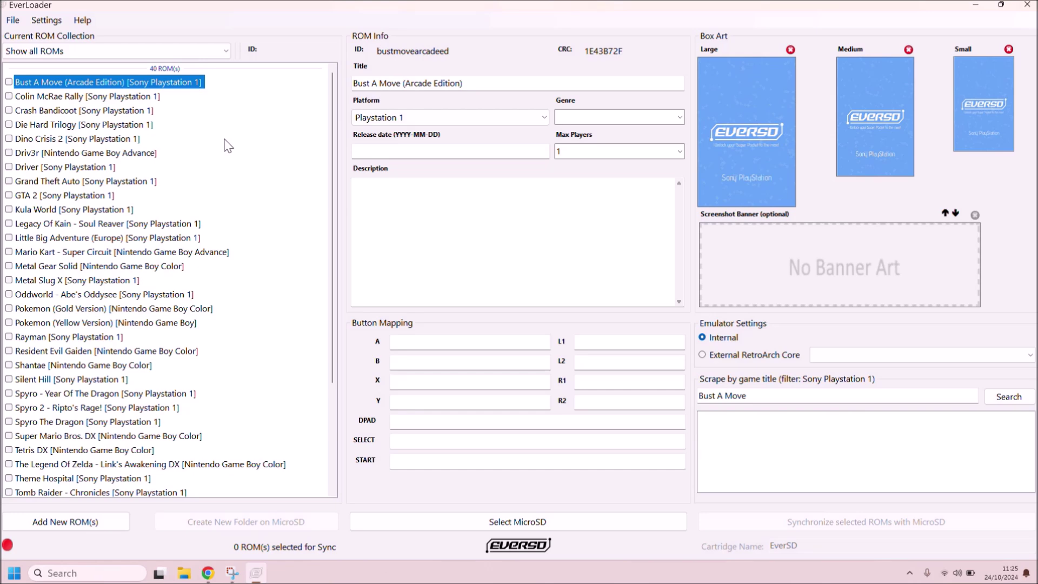
scroll(161, 210, "down", 4)
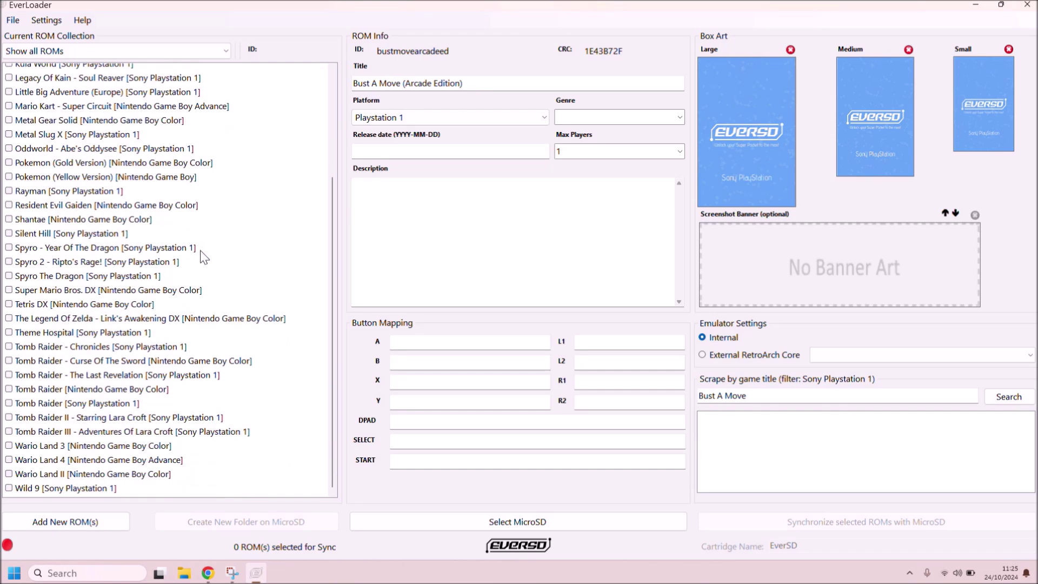
scroll(200, 250, "up", 4)
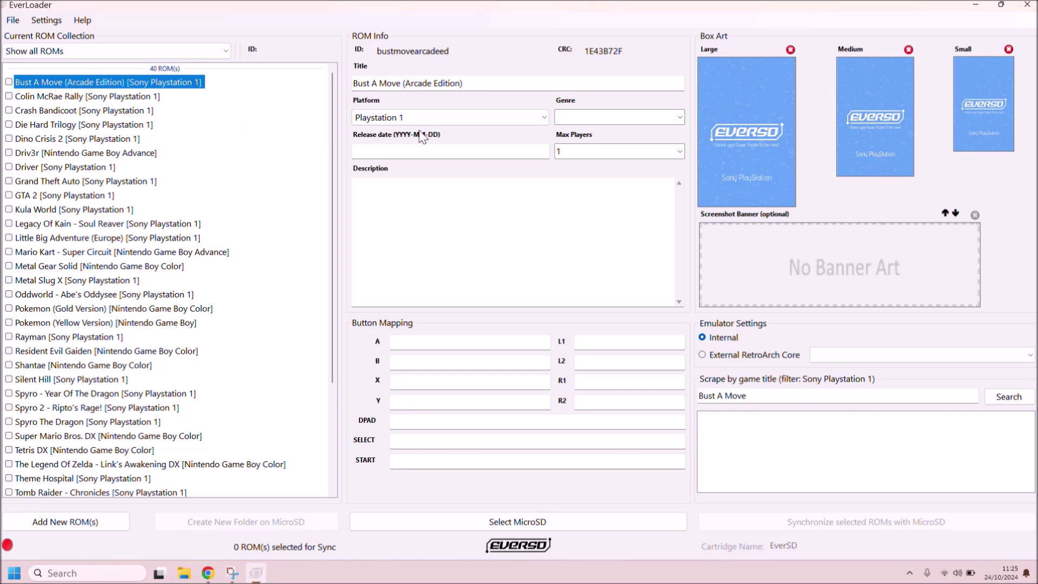
Step: Inspect the Platform (Playstation 1), Genre, Release date, Title and Description fields without changing them
left_click(475, 119)
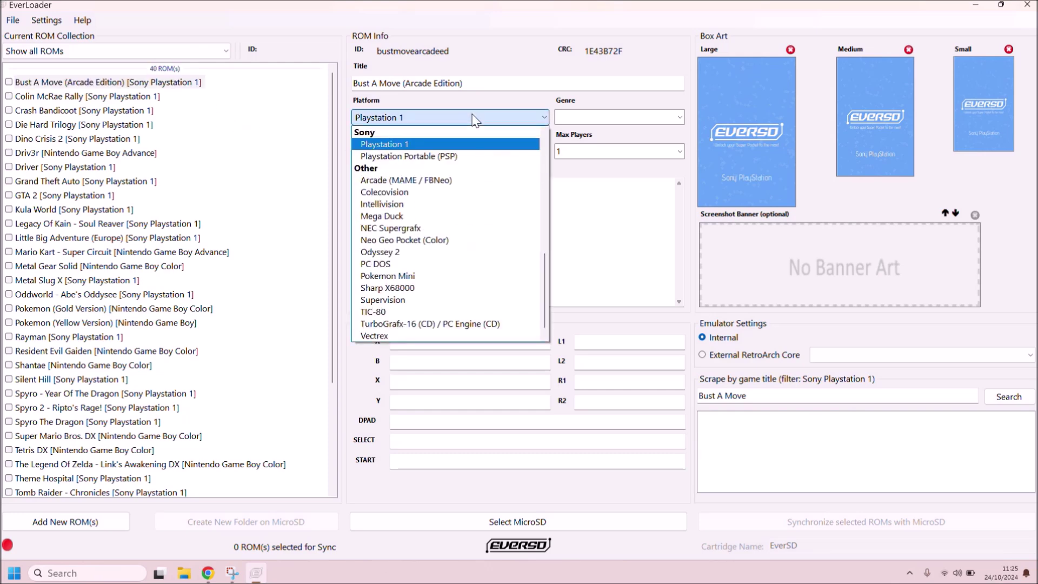
left_click(475, 119)
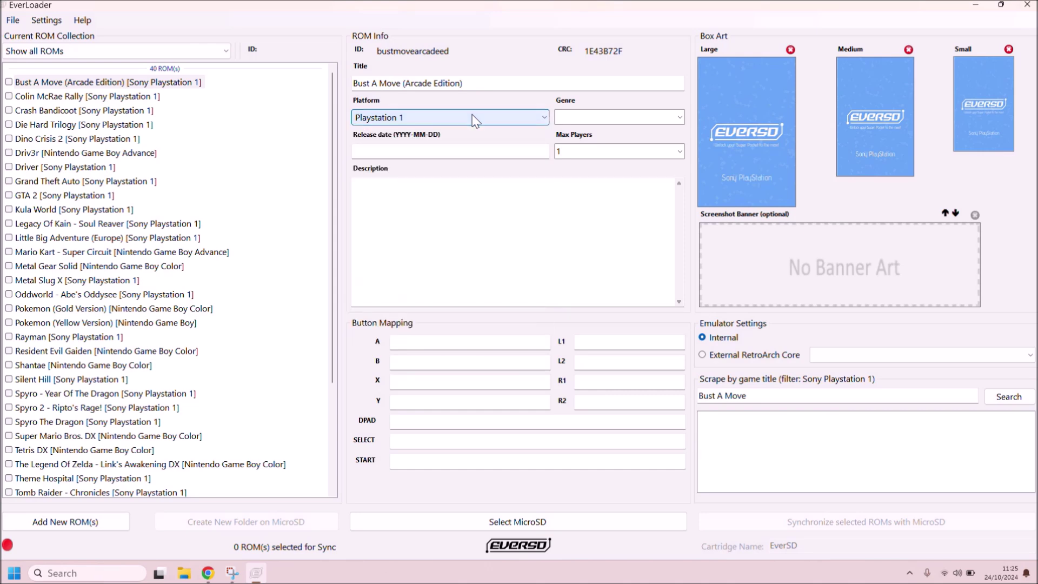
left_click(635, 117)
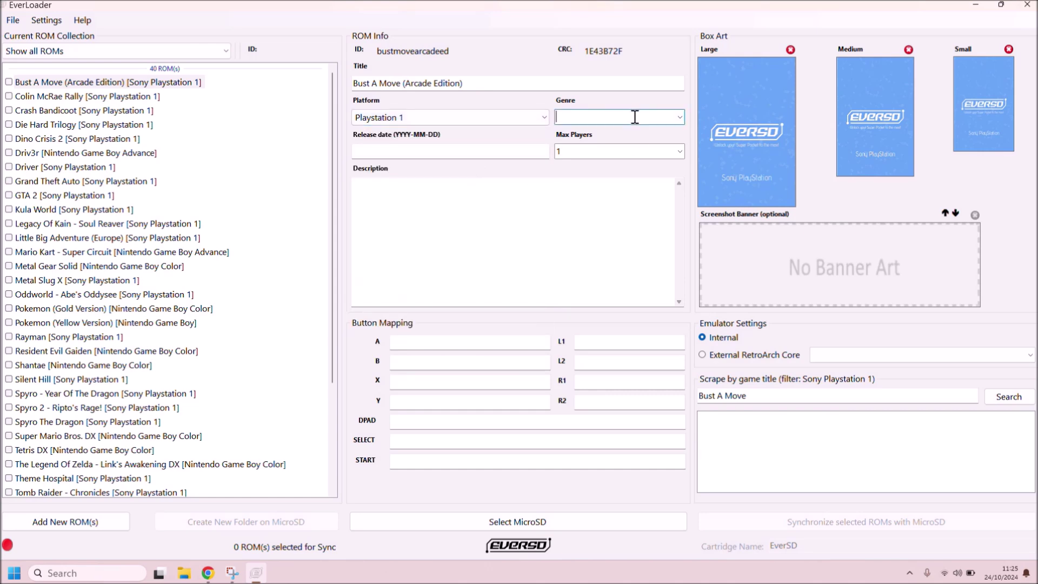
left_click(679, 119)
left_click(679, 120)
left_click(519, 150)
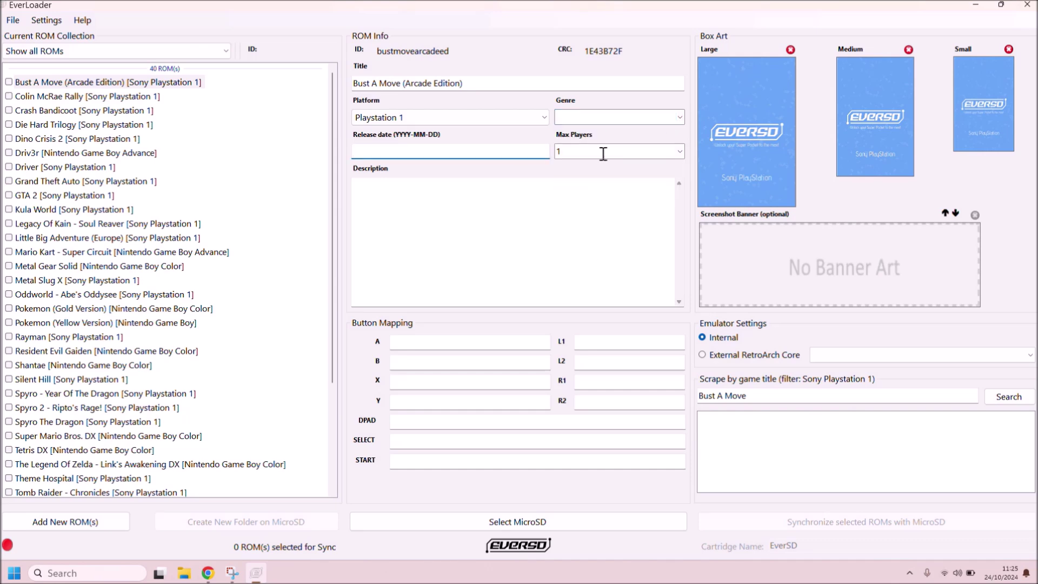
left_click(466, 90)
left_click(461, 228)
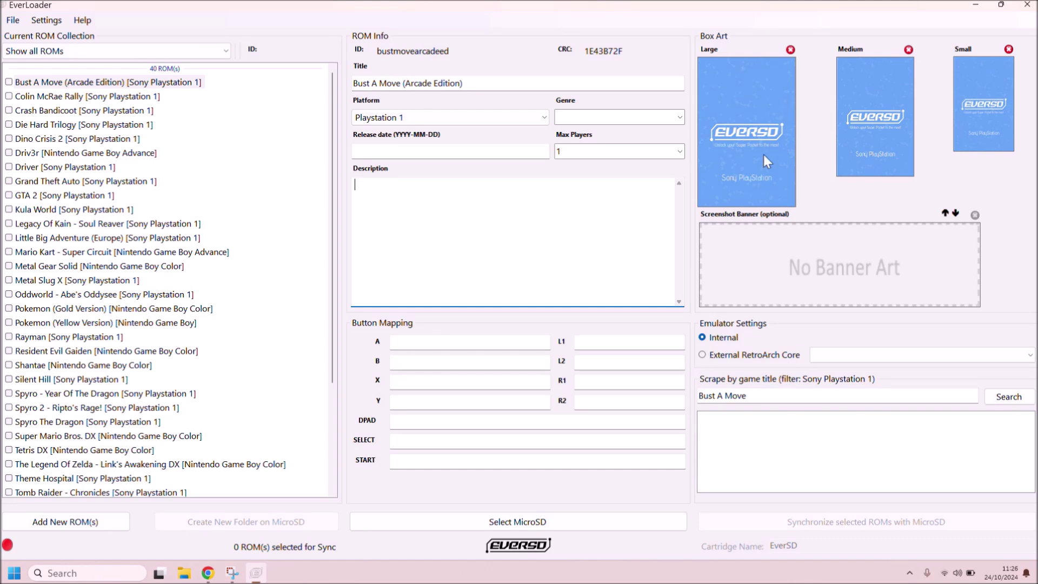
Step: Browse Colin McRae Rally, Driv3r, Mario Kart, Metal Gear Solid, Metal Slug X, ending on Dino Crisis 2
left_click(137, 99)
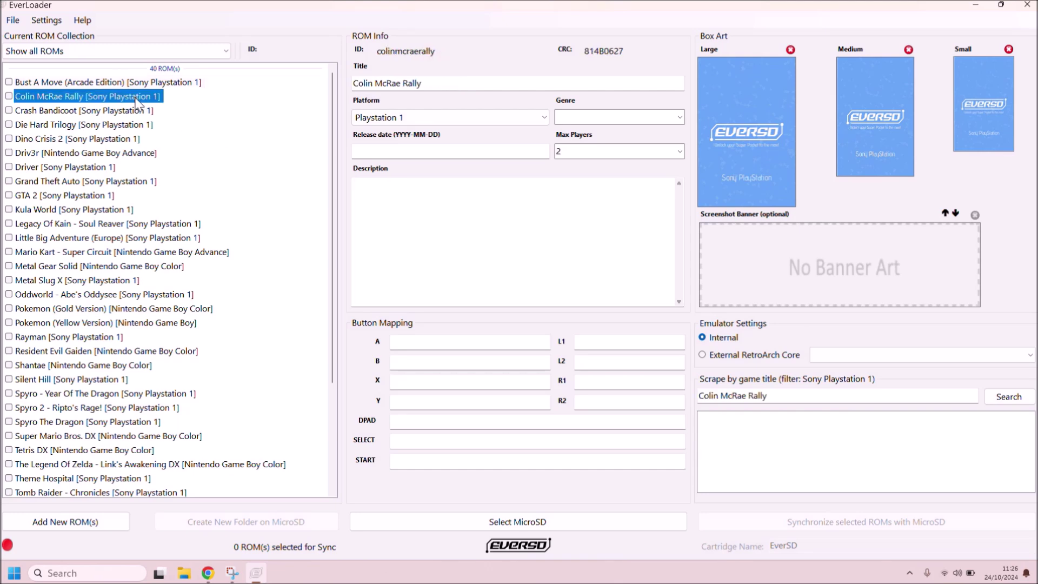
left_click(130, 154)
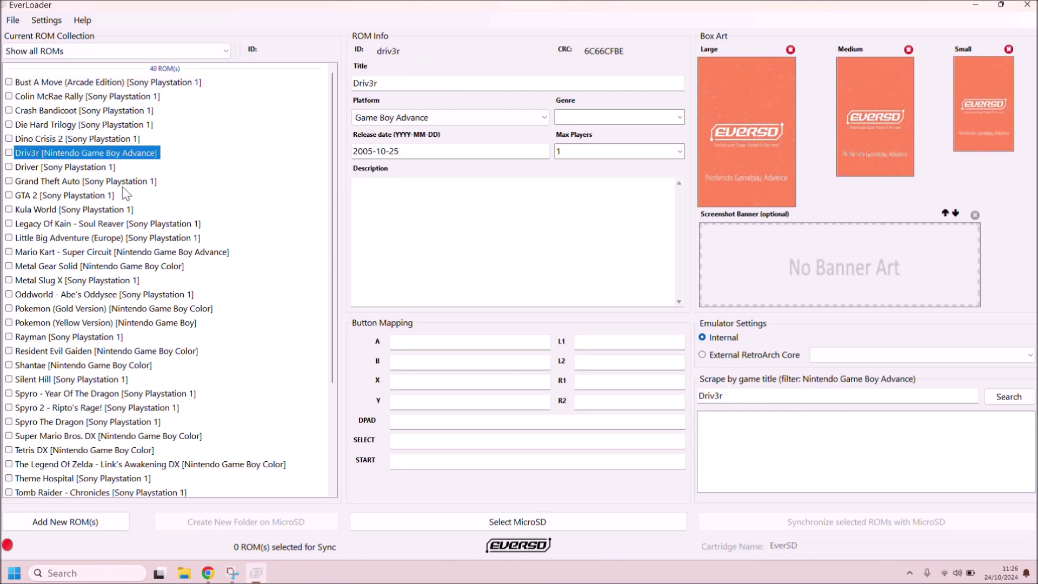
left_click(166, 256)
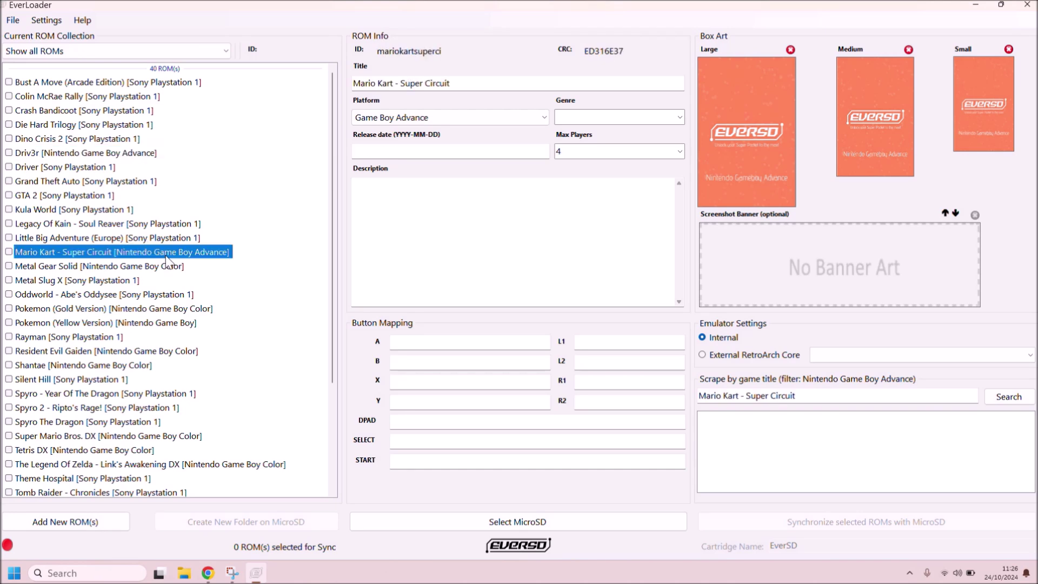
left_click(164, 267)
left_click(136, 283)
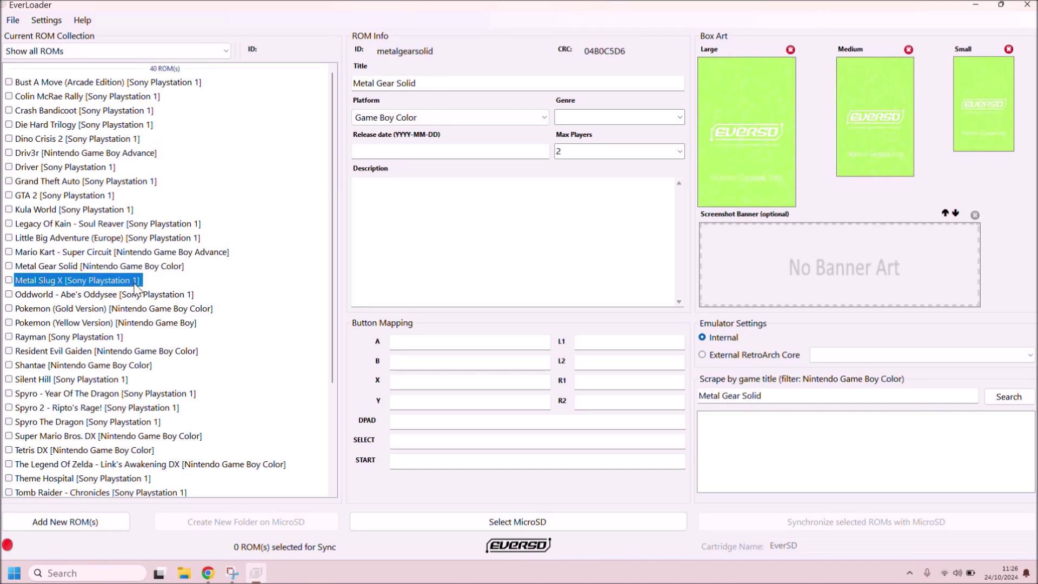
left_click(45, 140)
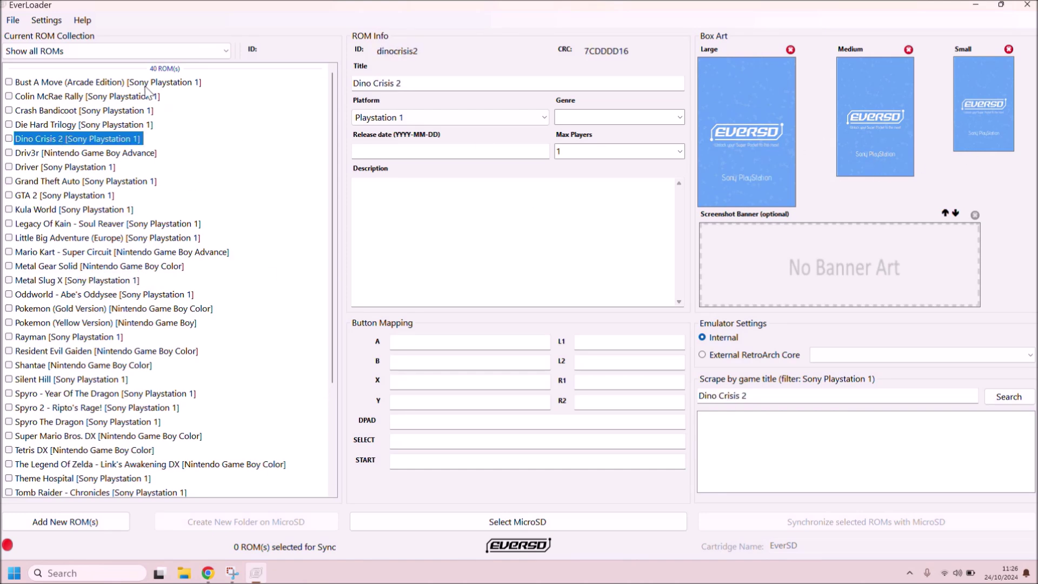
scroll(183, 327, "down", 4)
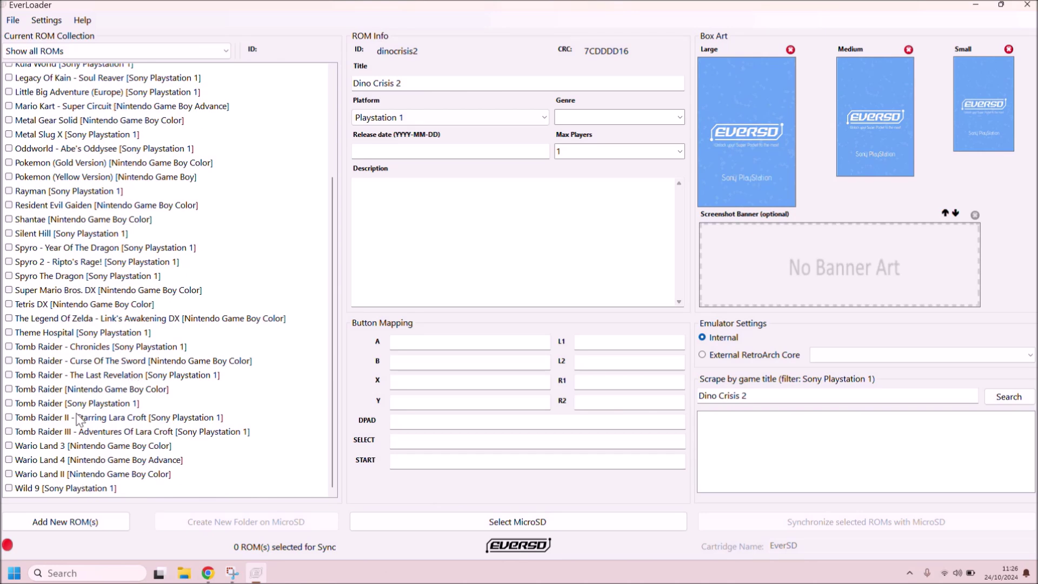
scroll(104, 409, "up", 5)
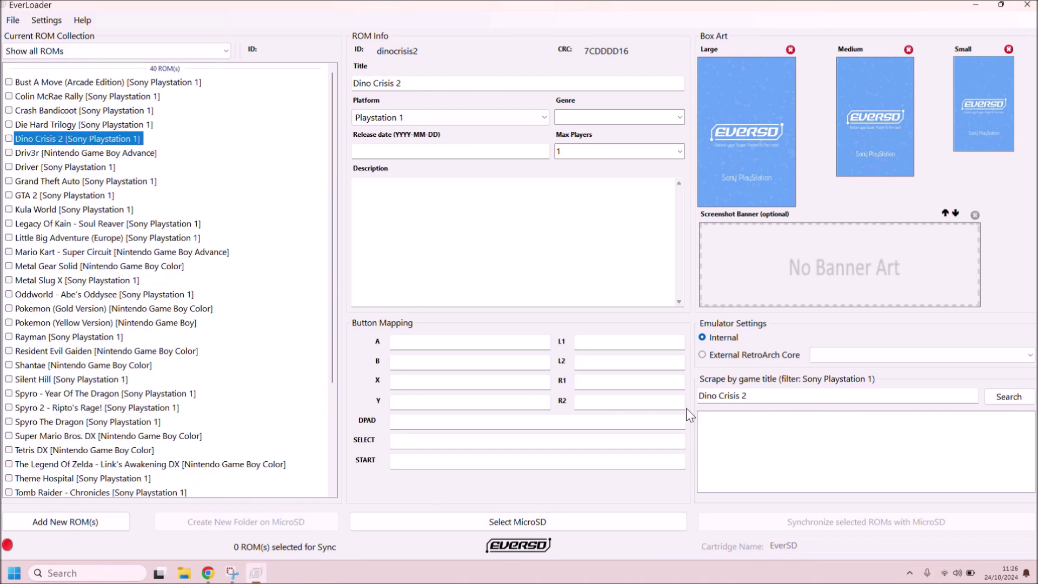
left_click(706, 355)
Step: Try Dino Crisis 2 on External RetroArch Core PCSX ReARMed, then revert to the Internal emulator
left_click(705, 357)
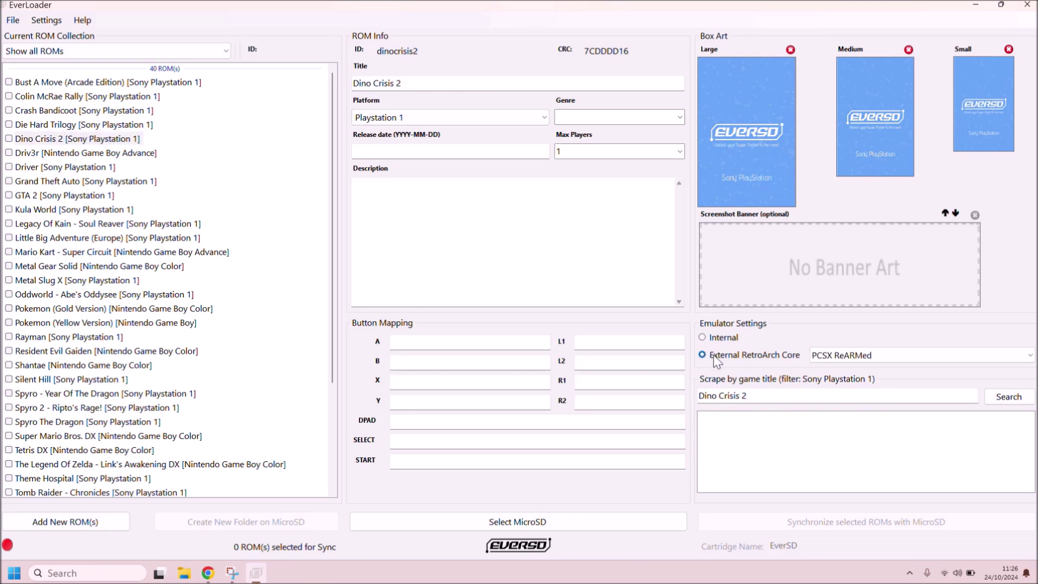
left_click(862, 355)
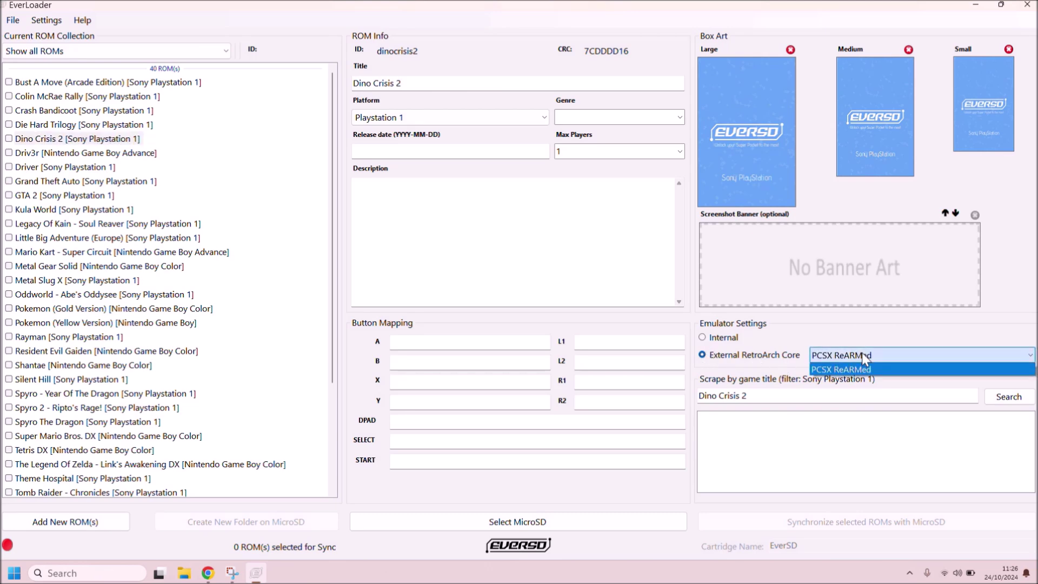
left_click(862, 353)
left_click(722, 341)
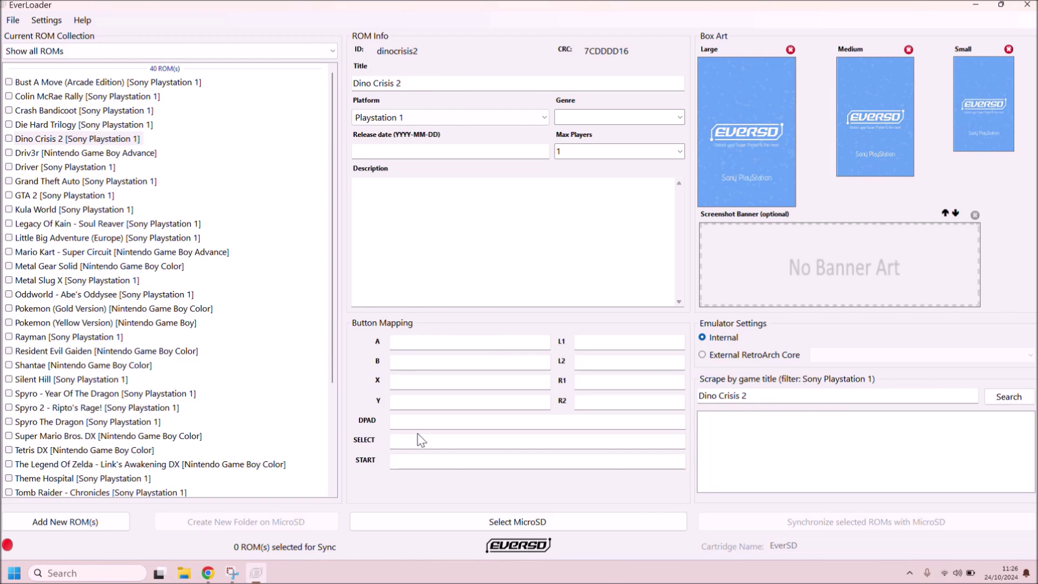
Step: Set the microSD sync destination to drive I:\
left_click(469, 522)
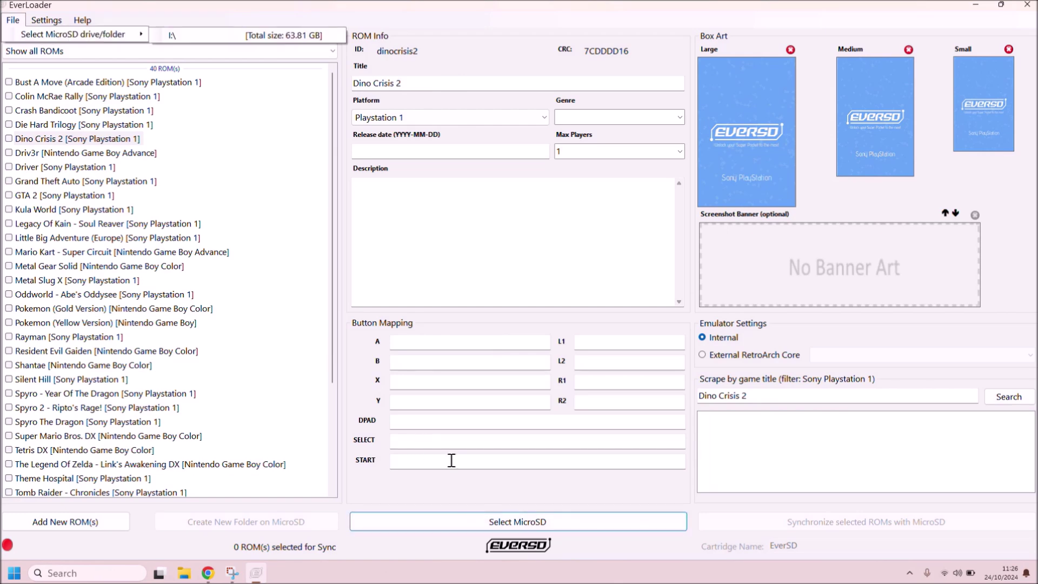
left_click(284, 37)
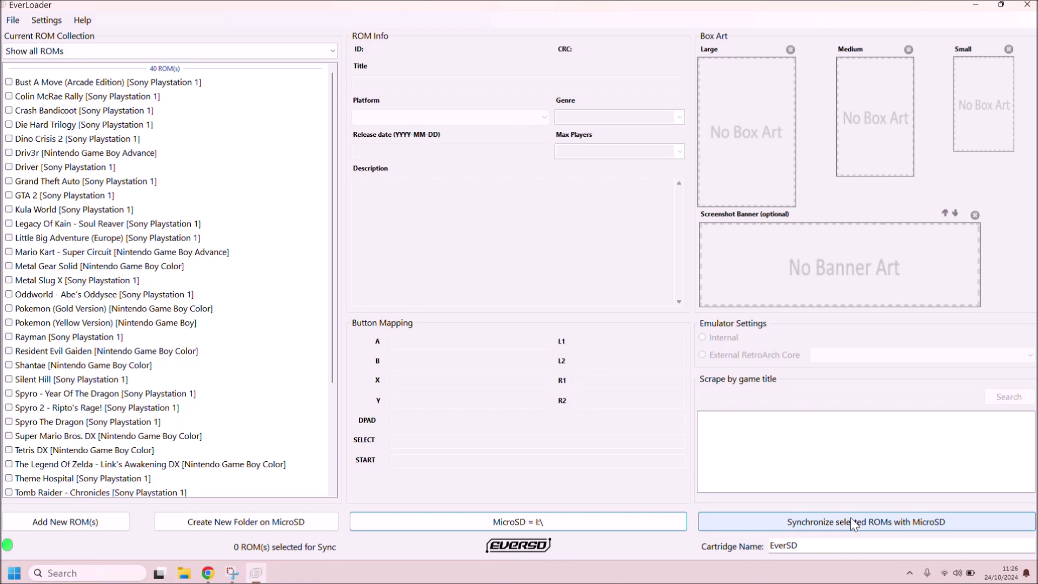
scroll(270, 352, "down", 4)
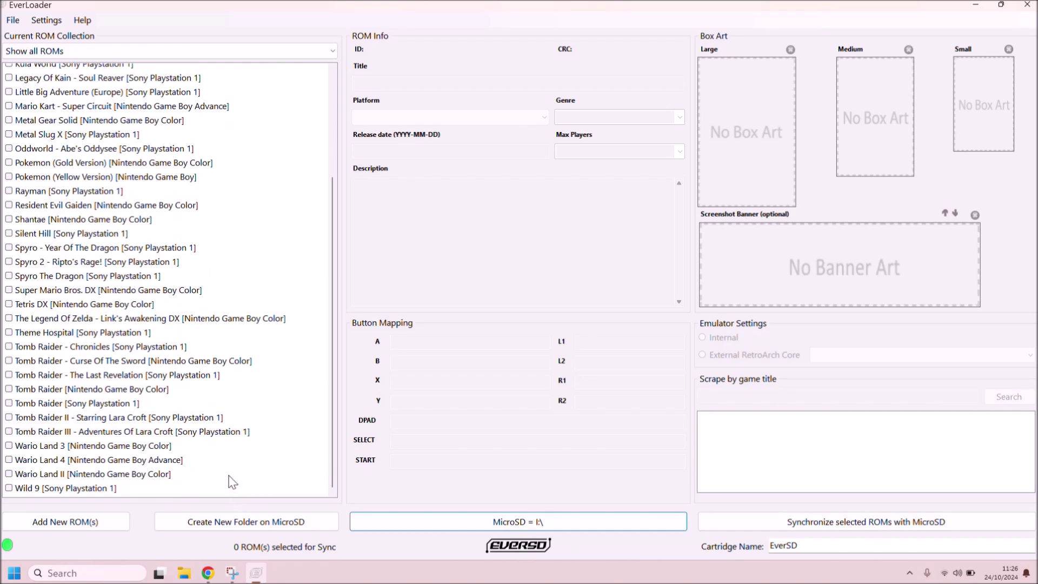
Step: Tick all 40 ROMs, start synchronizing them to the microSD, and bring up File Explorer
left_click_drag(292, 489, 26, 38)
scroll(133, 244, "down", 4)
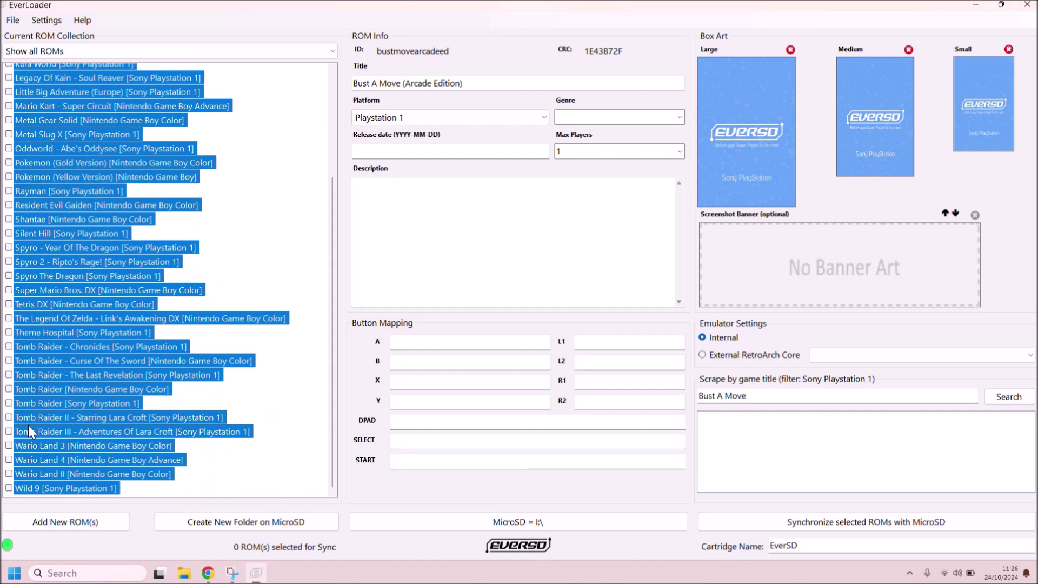
left_click(8, 489)
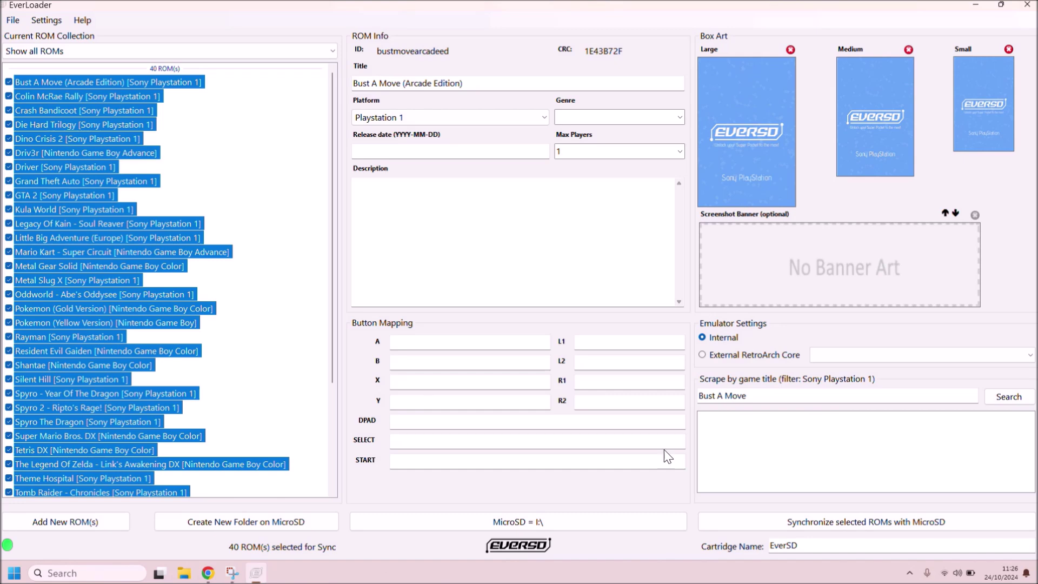
left_click(810, 518)
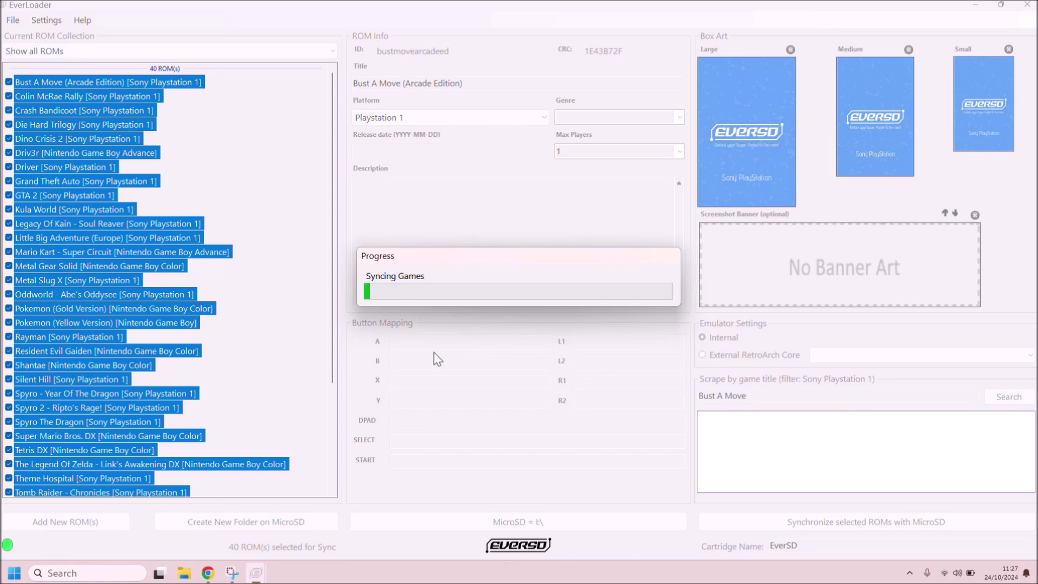
left_click(184, 573)
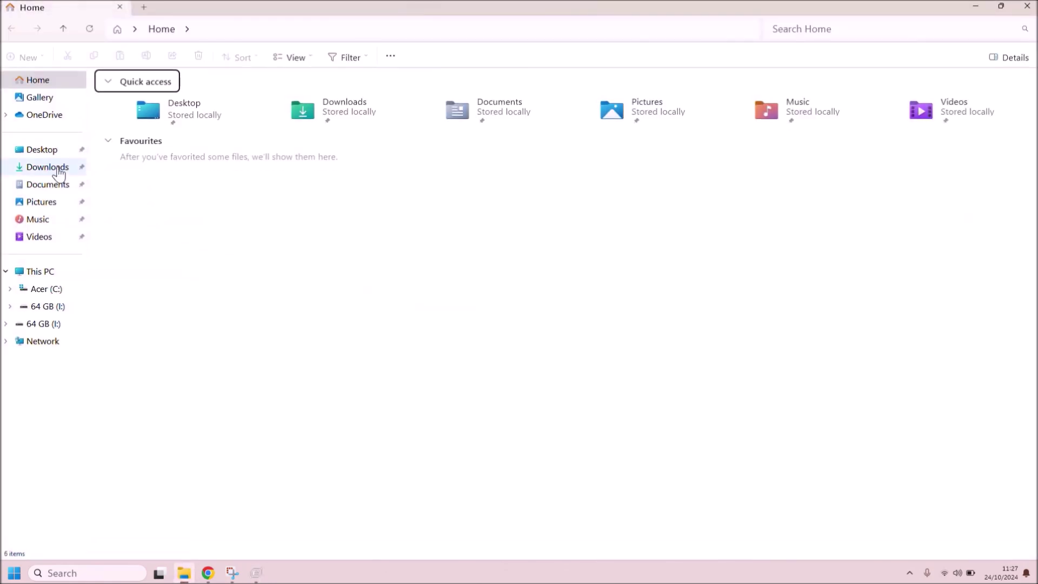
Step: Navigate to Downloads > EverLoader-v2.4.1-portable > everloader_data > games
left_click(61, 168)
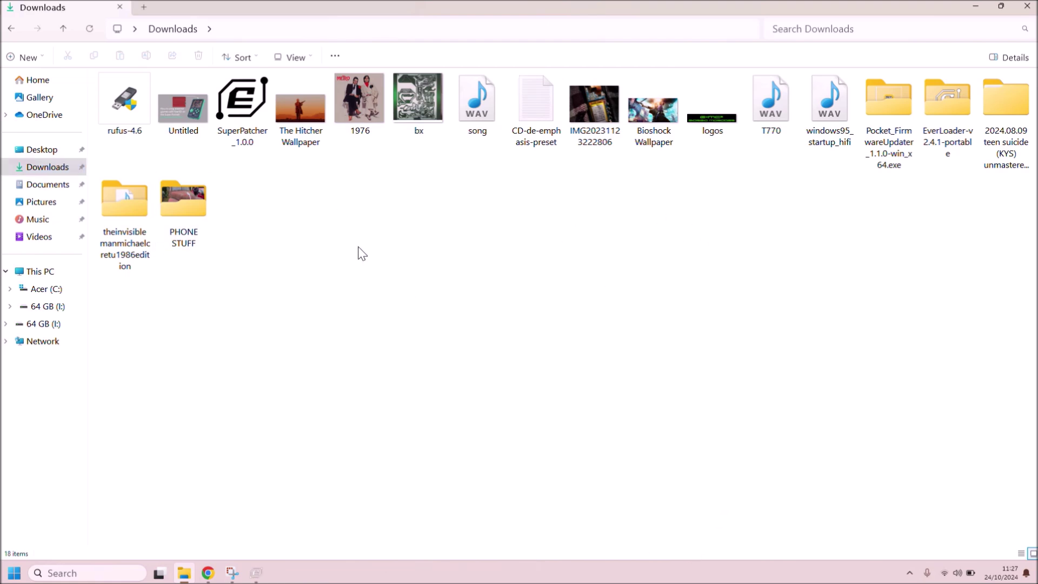
left_click_drag(307, 174, 825, 503)
double_click(947, 105)
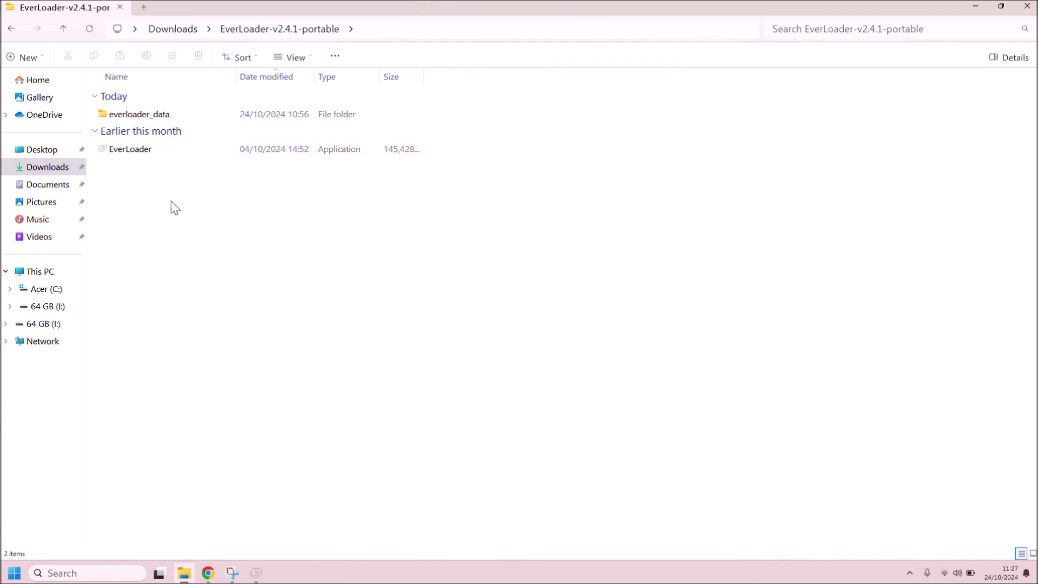
double_click(134, 120)
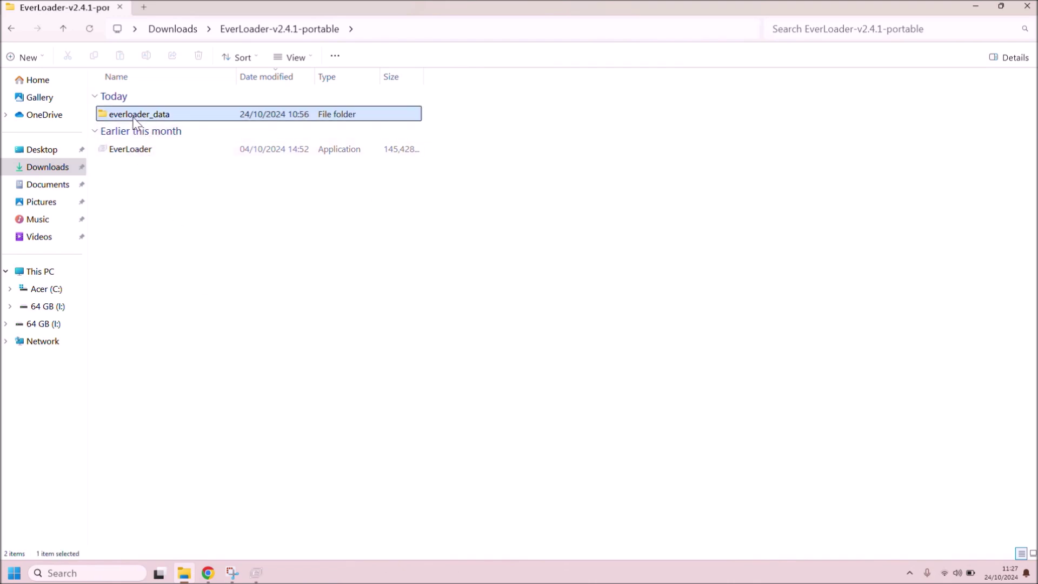
double_click(133, 120)
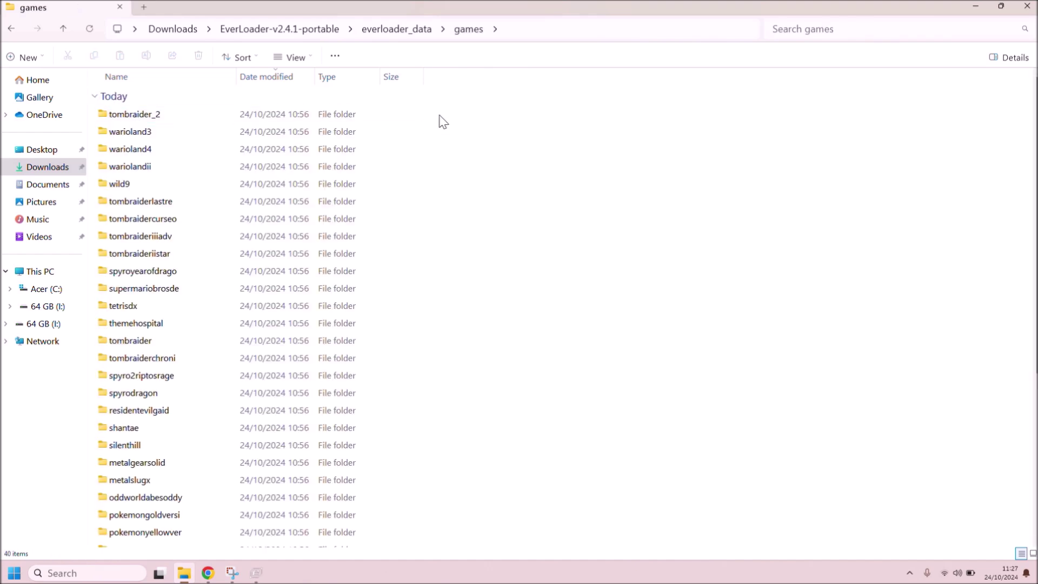
left_click_drag(440, 116, 187, 467)
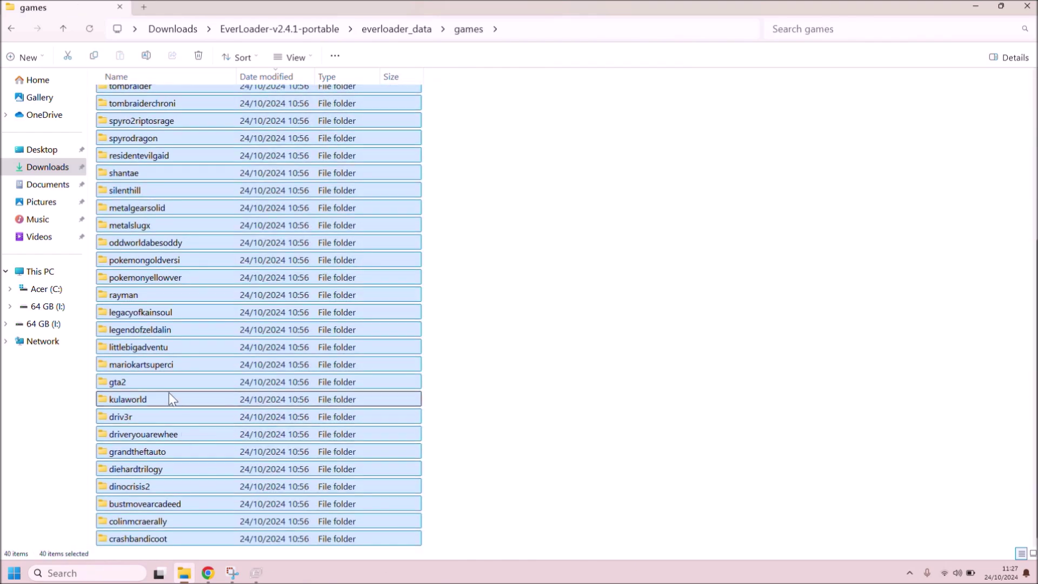
Step: Look inside legendofzeldalin's rom and images folders, return to games, and close File Explorer
double_click(149, 330)
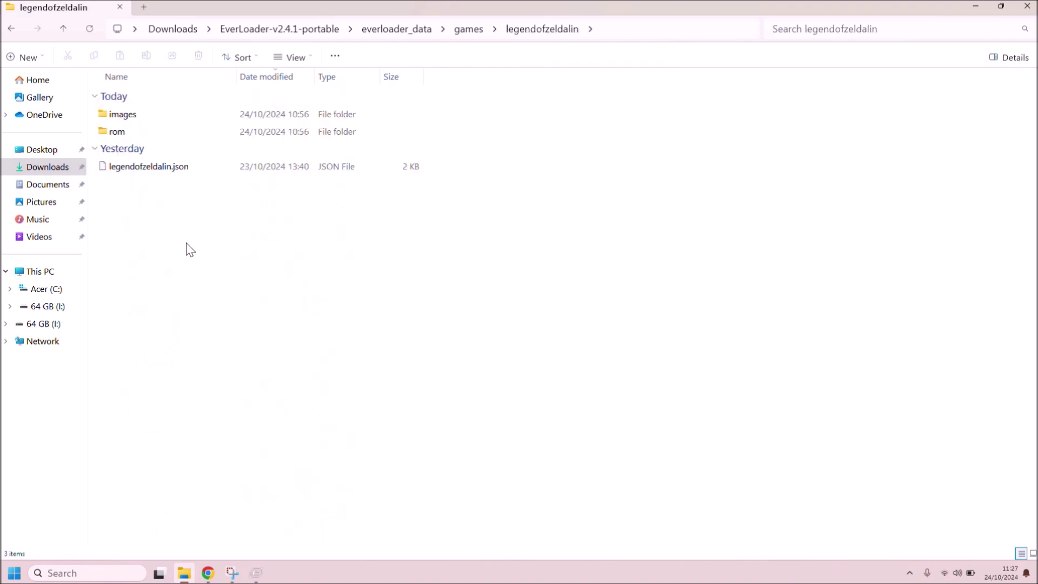
left_click(130, 133)
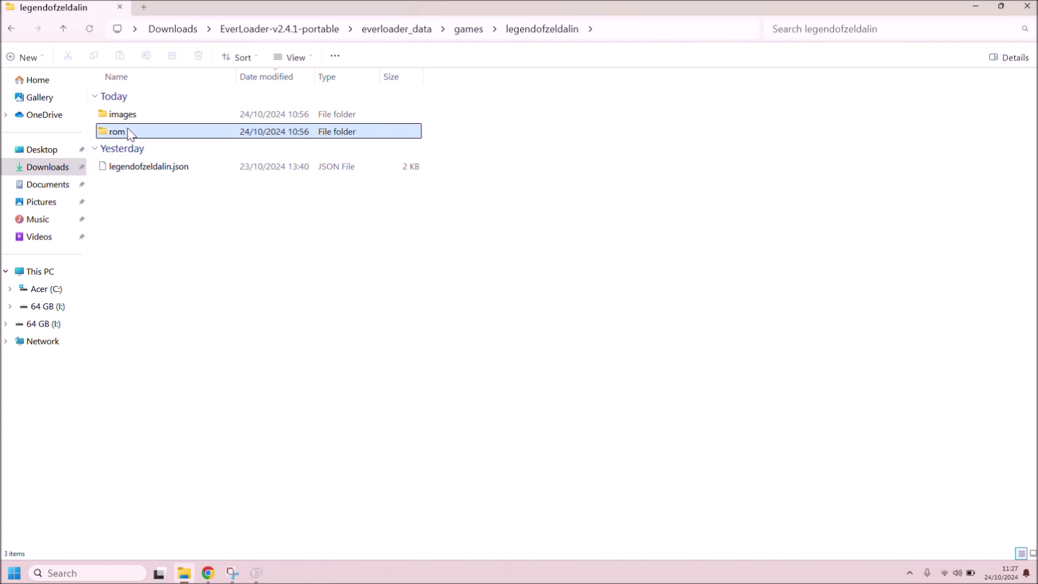
double_click(130, 133)
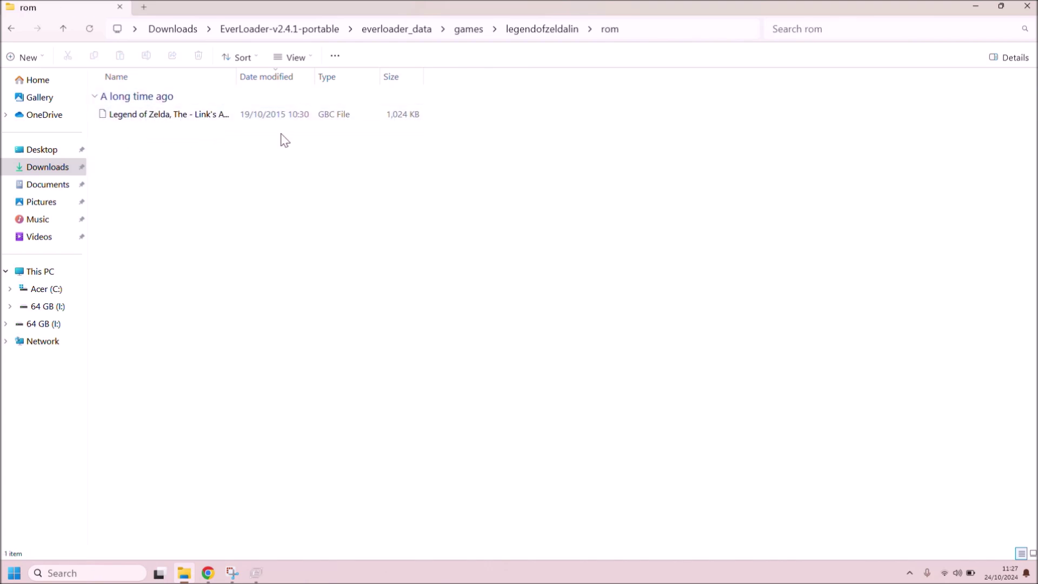
left_click(12, 28)
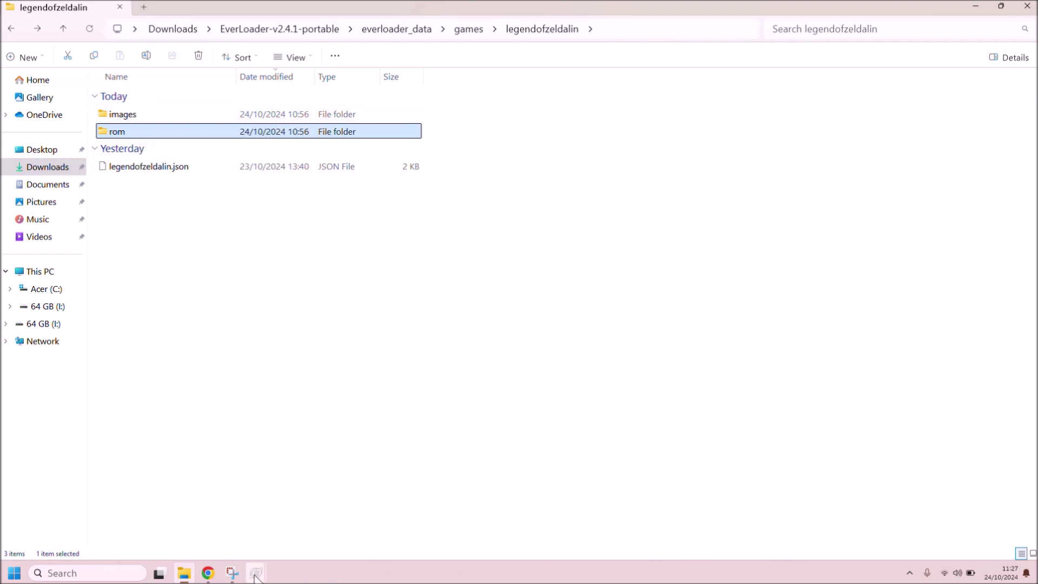
mouse_move(256, 573)
mouse_move(202, 507)
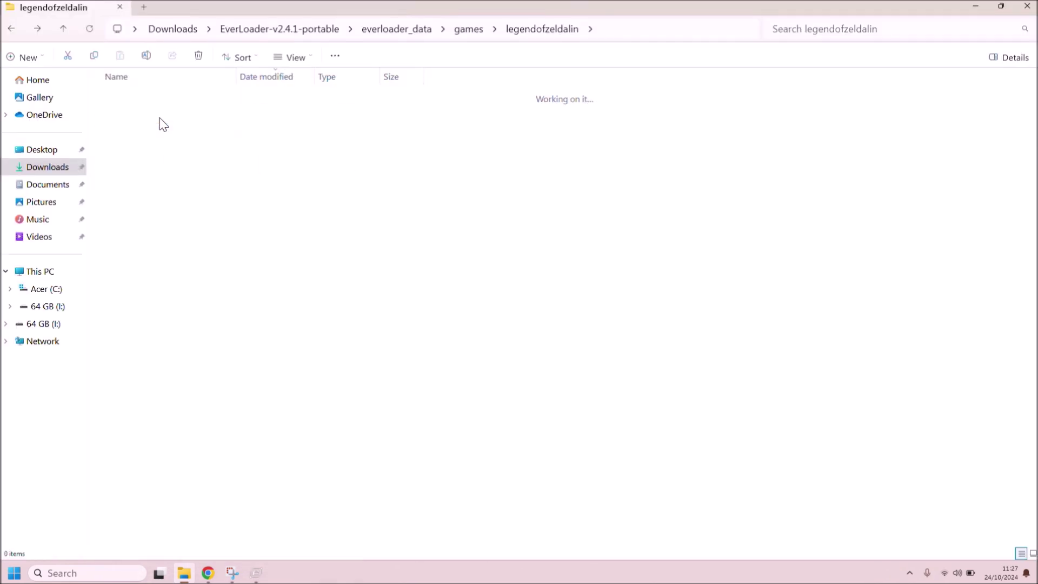
double_click(164, 124)
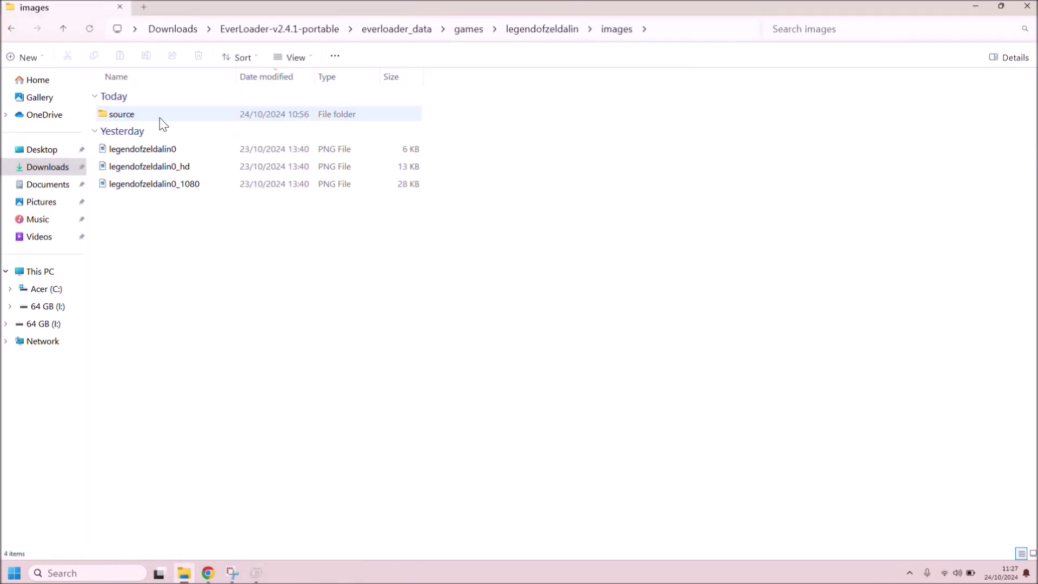
left_click(11, 29)
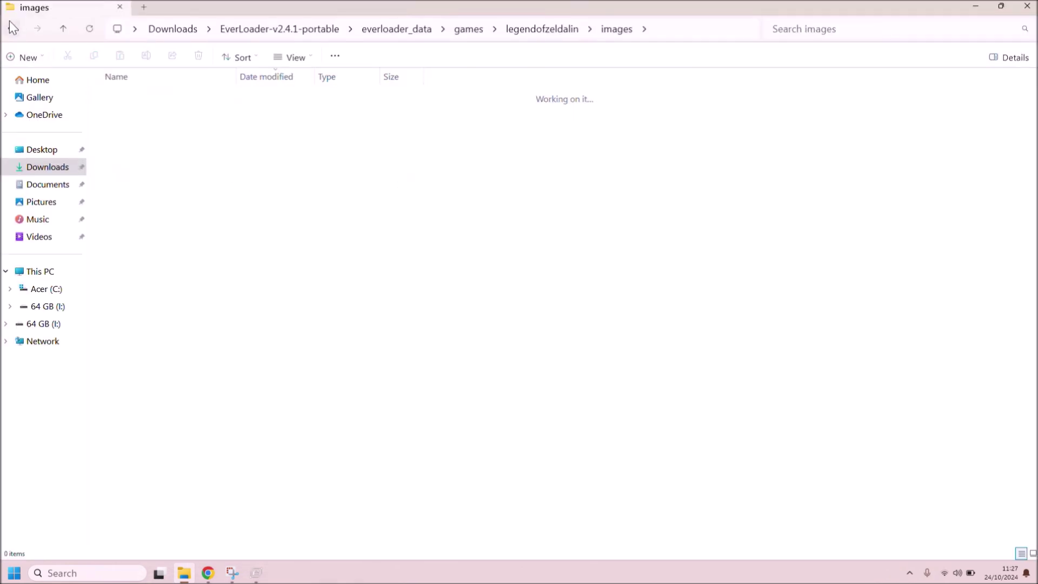
left_click(11, 28)
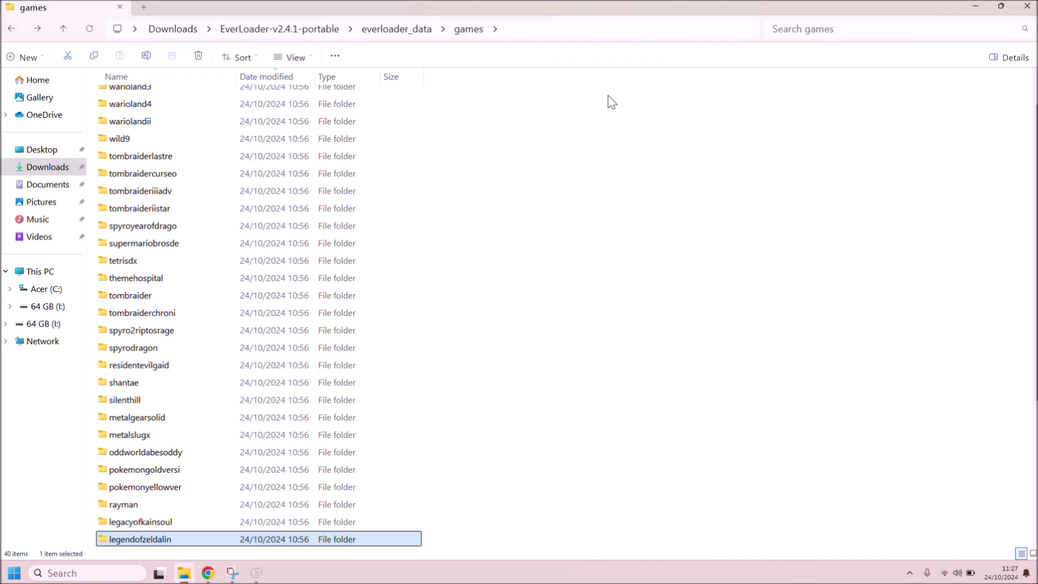
left_click(1029, 11)
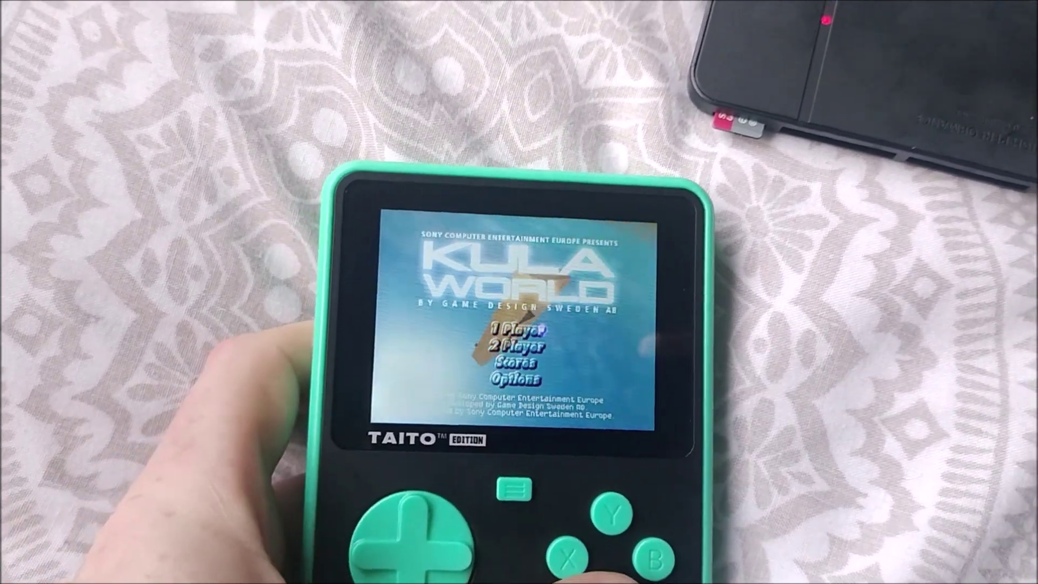
Step: Start a 1 Player Kula World game and roll the ball along the platform into the exit
key("Return")
key("Return")
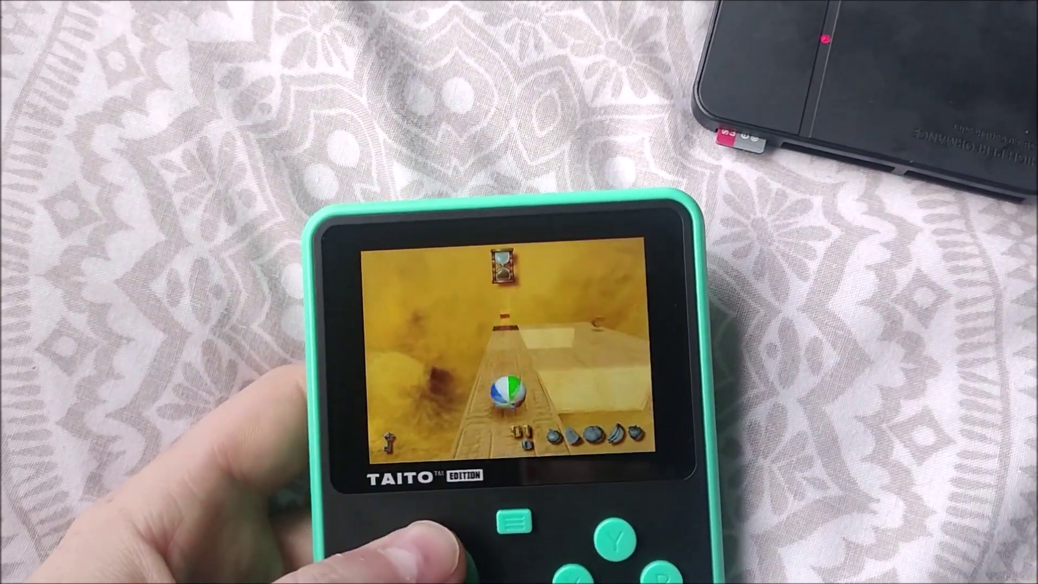
key("Up")
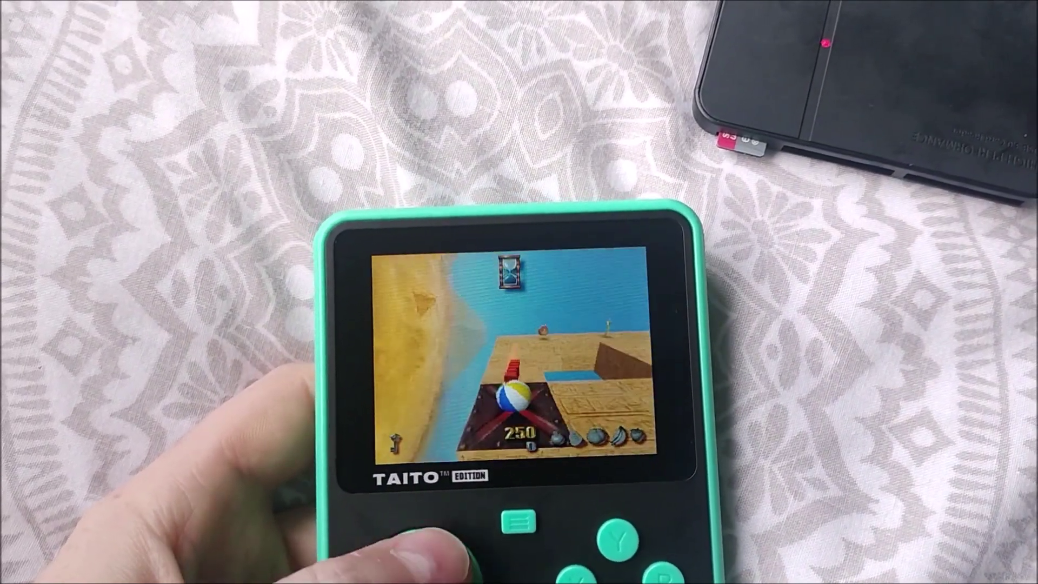
key("Right")
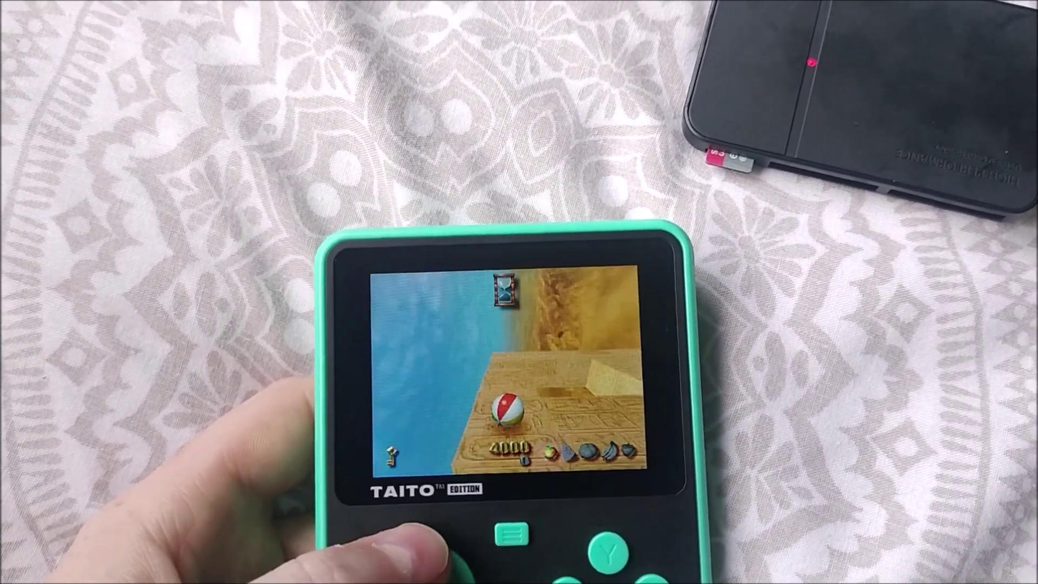
key("Right")
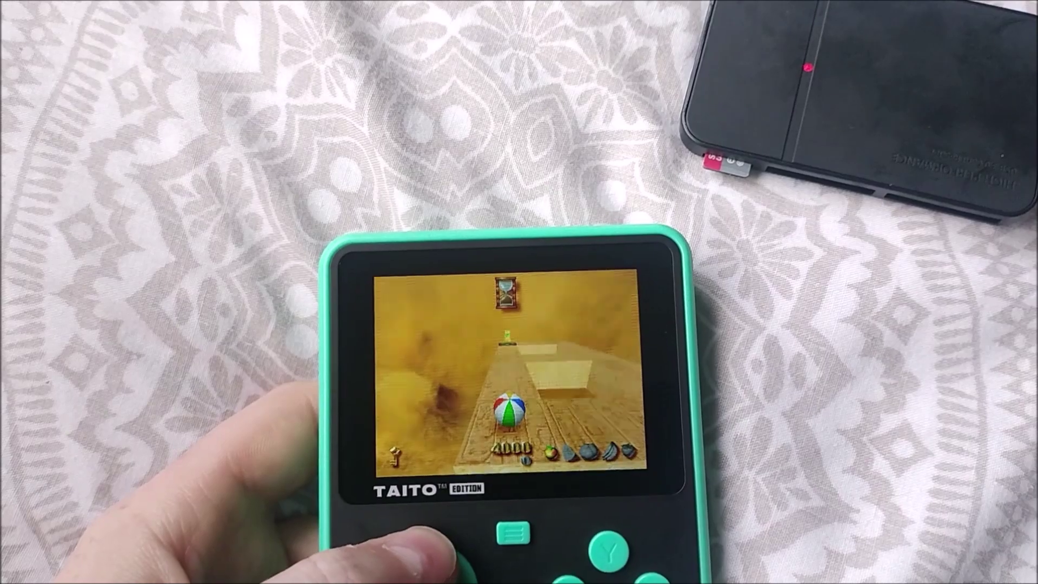
key("Up")
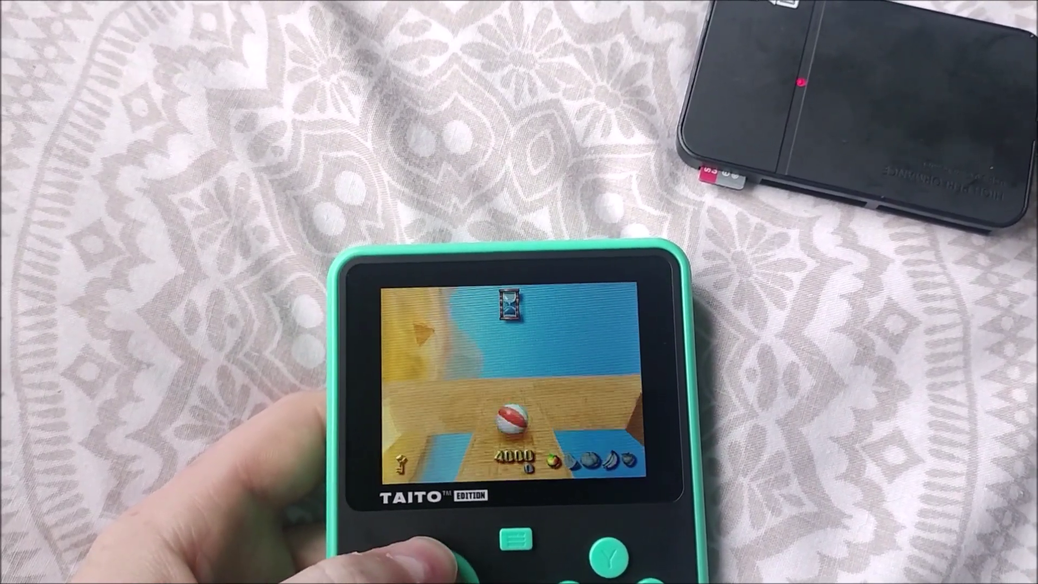
key("Right")
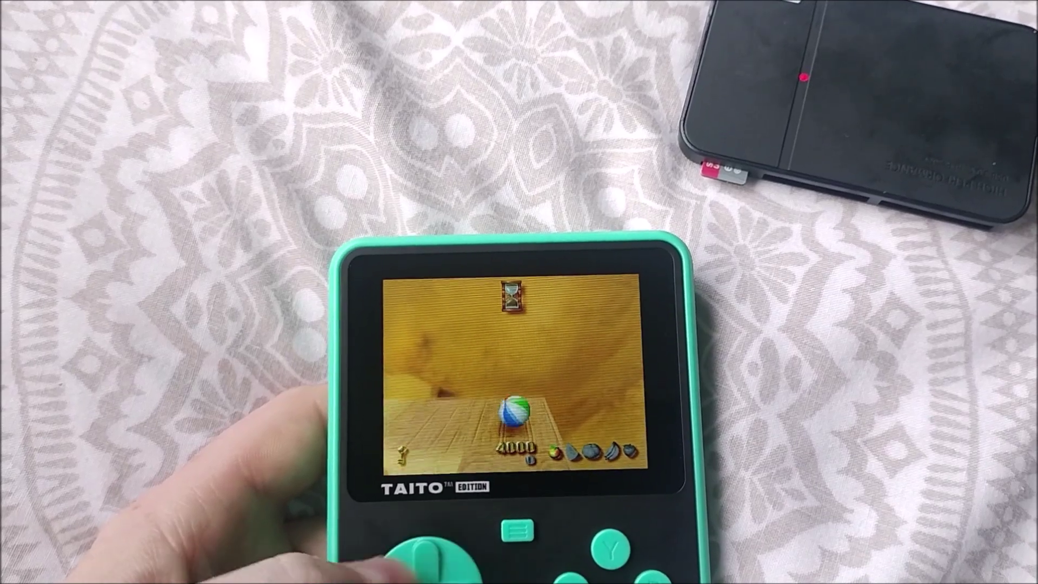
key("Up")
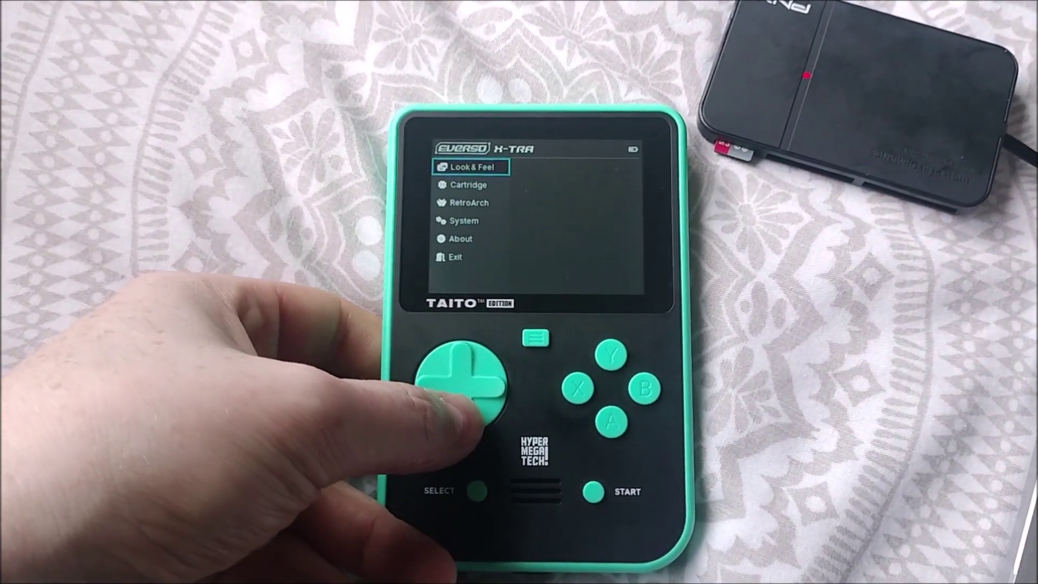
Step: Browse the Look & Feel options down to Theme and Language, then back out
key("Return")
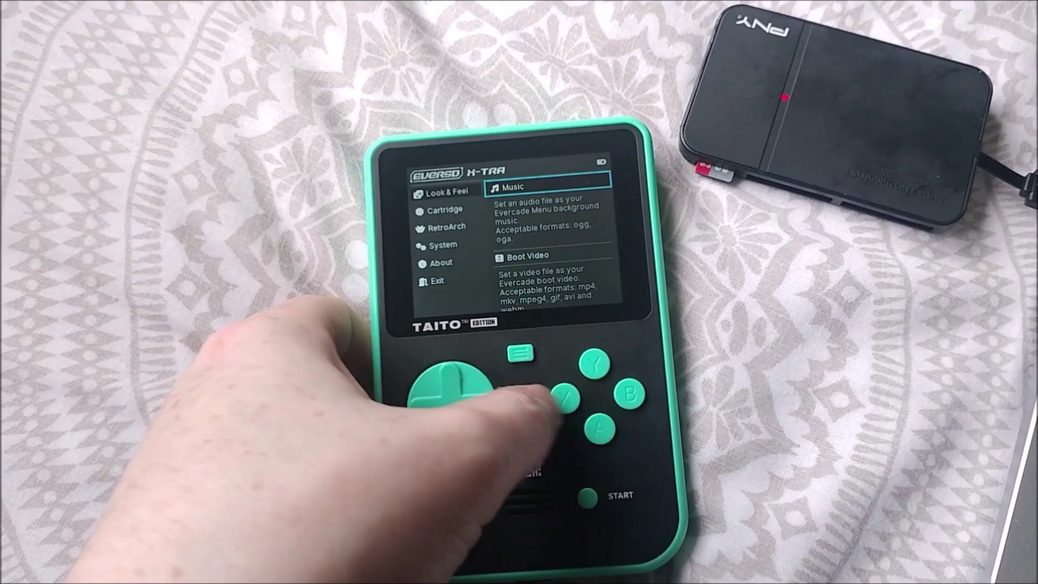
key("Down")
key("Down")
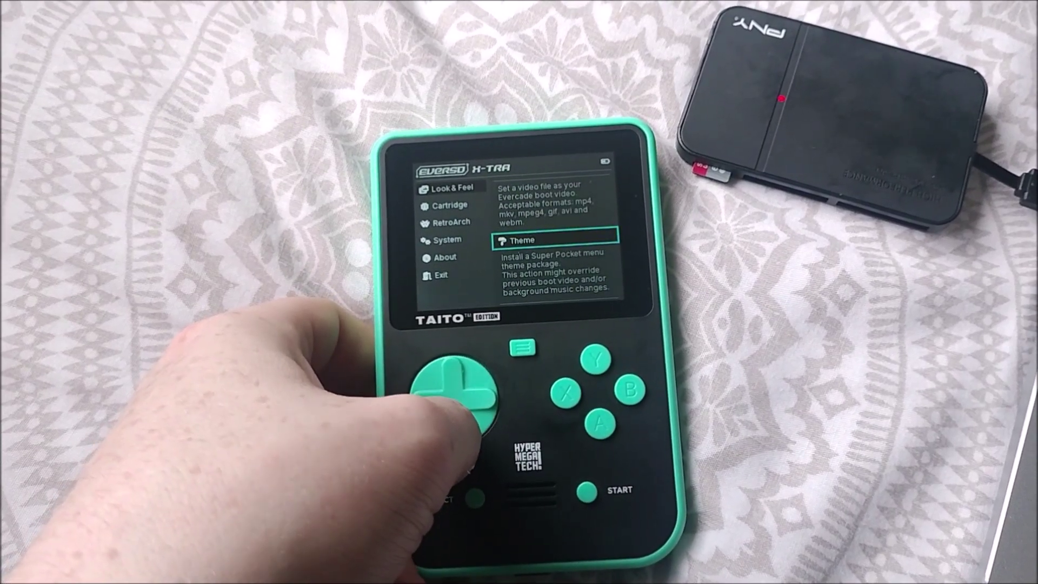
key("Down")
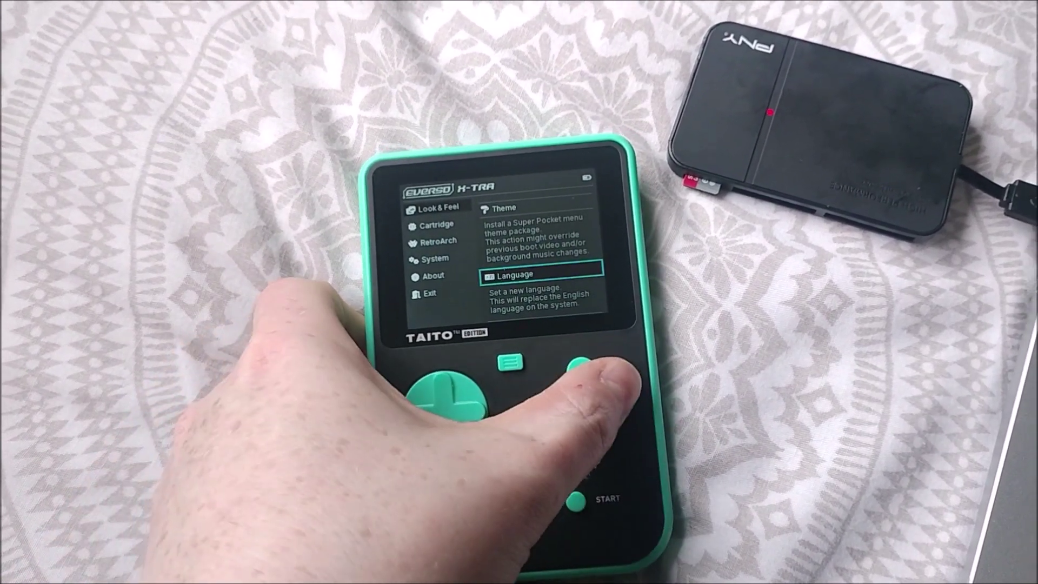
key("Escape")
Step: Open the Cartridge category and scroll down through its options
key("Down")
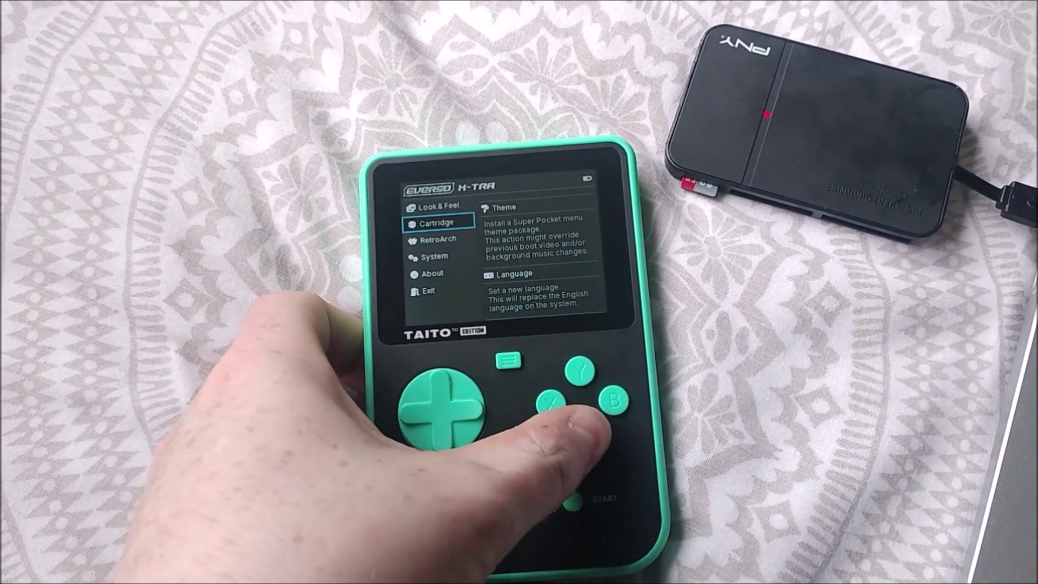
key("Right")
key("Down")
key("Down")
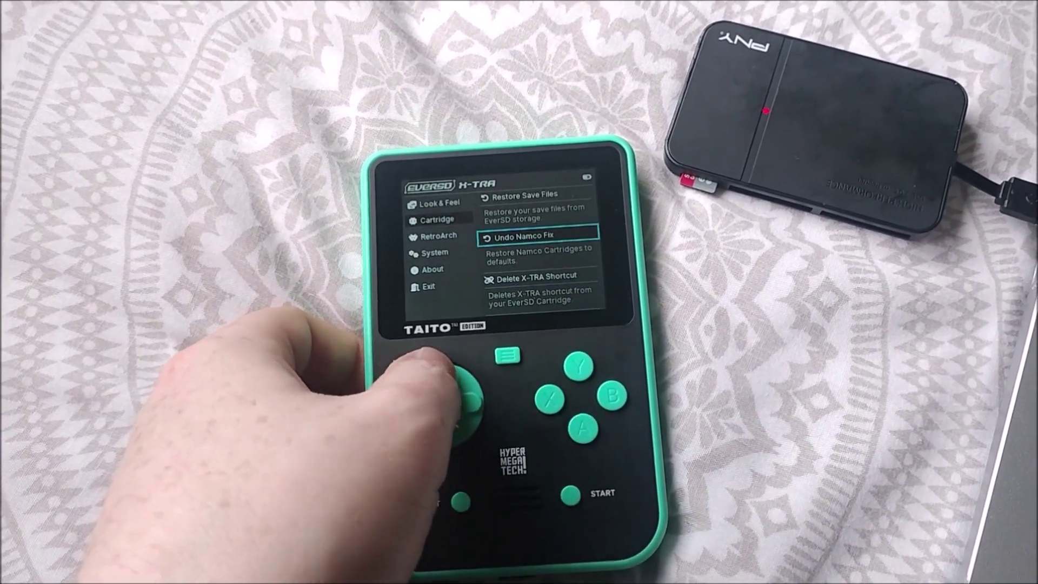
key("Down")
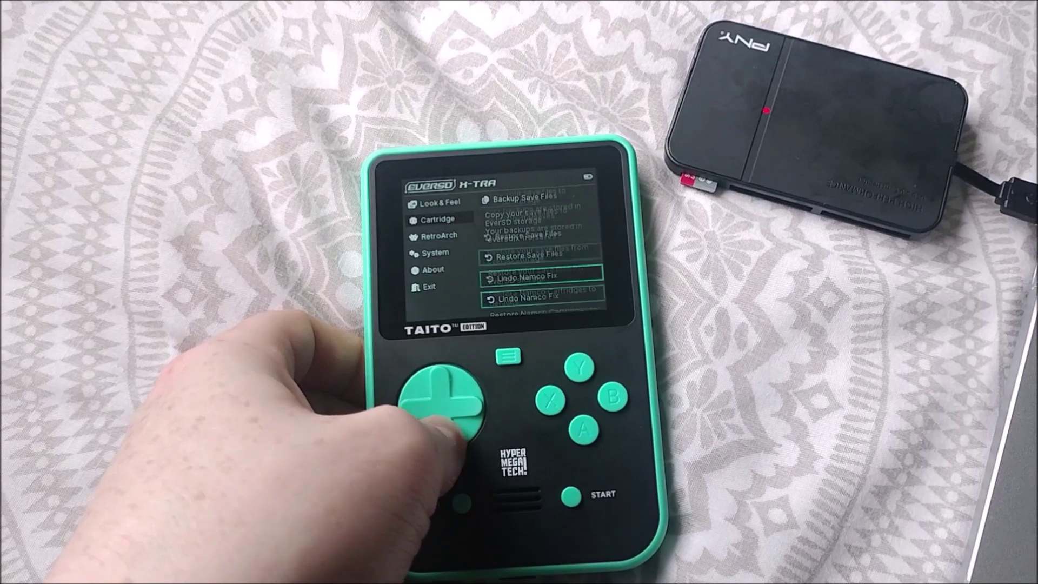